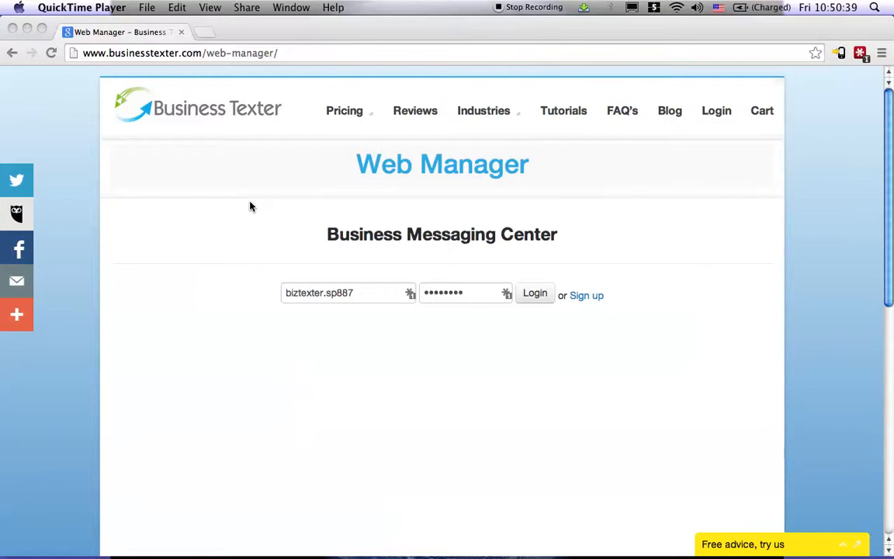
- Log in to the Web Manager with the prefilled credentials and accept pulling the data from the app
click(235, 52)
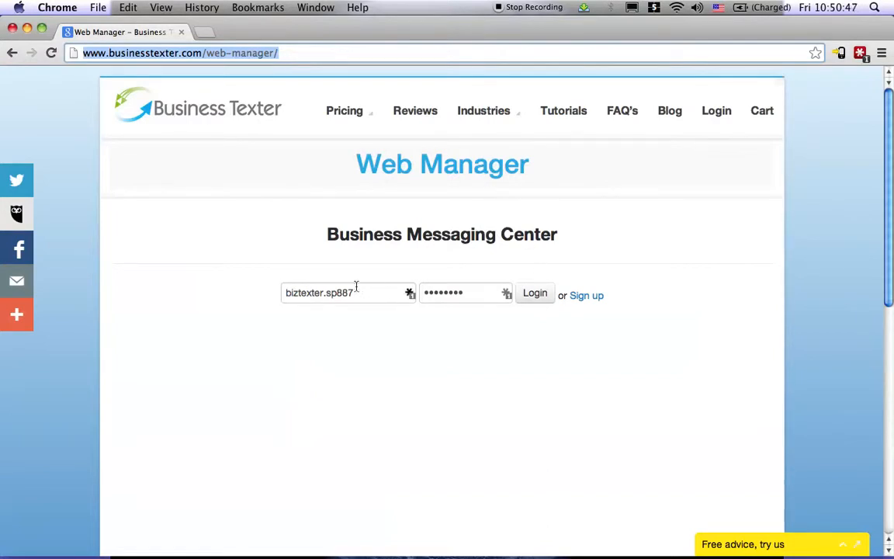
click(529, 291)
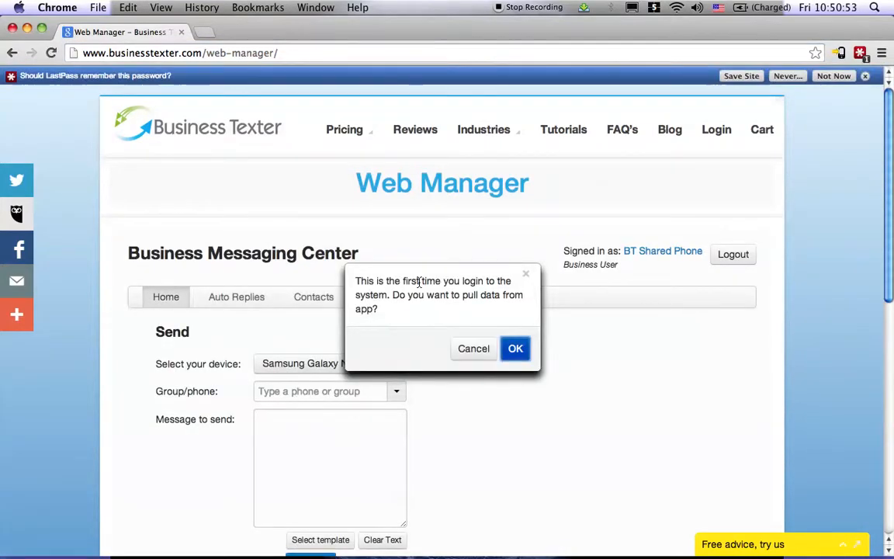
click(517, 347)
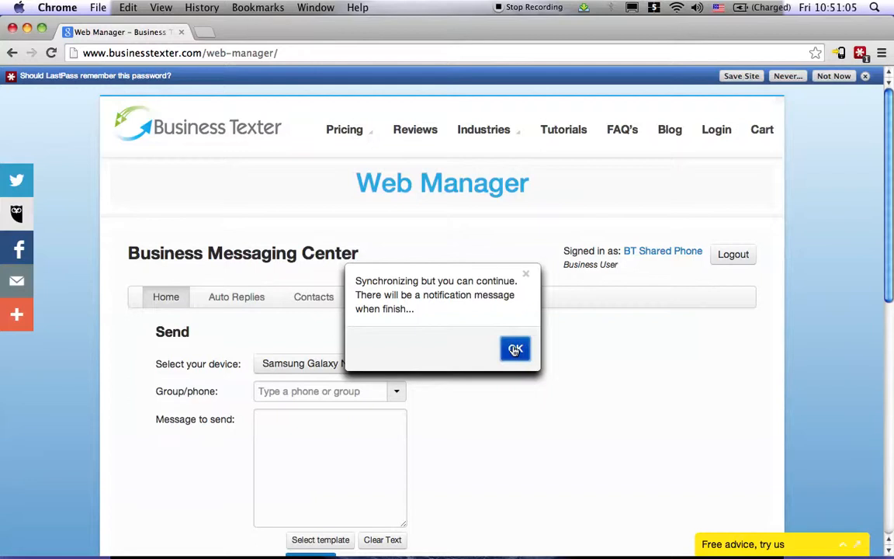
click(516, 350)
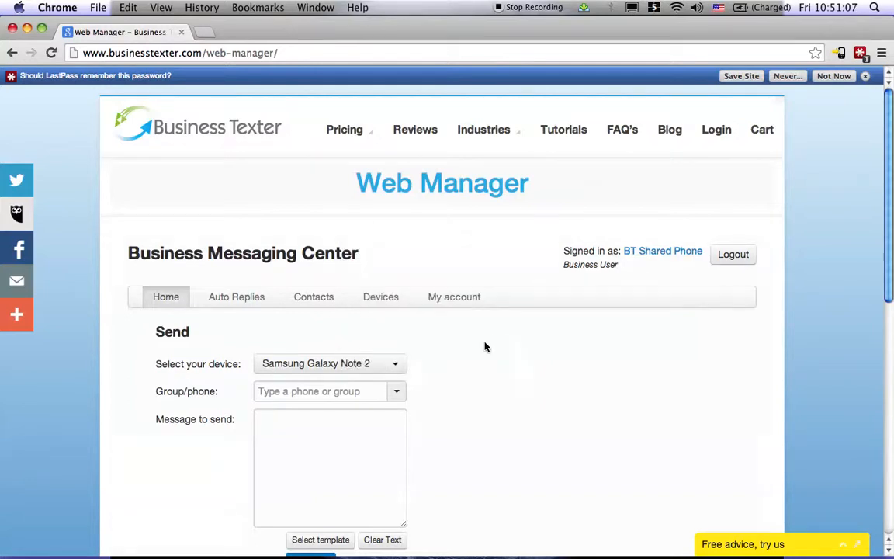
- Keep Samsung Galaxy Note 2 as the sending device and choose All Contacts as the recipient group
scroll(485, 339, down, 3)
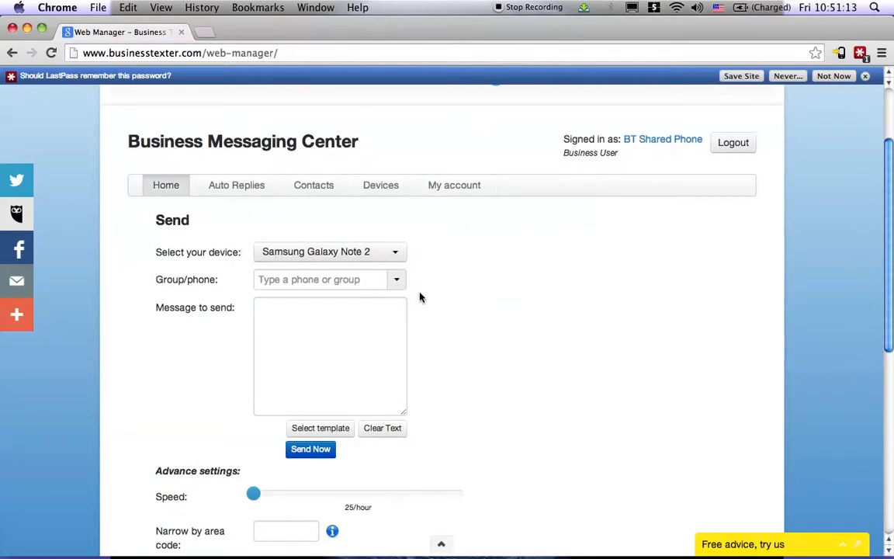
click(393, 254)
click(394, 253)
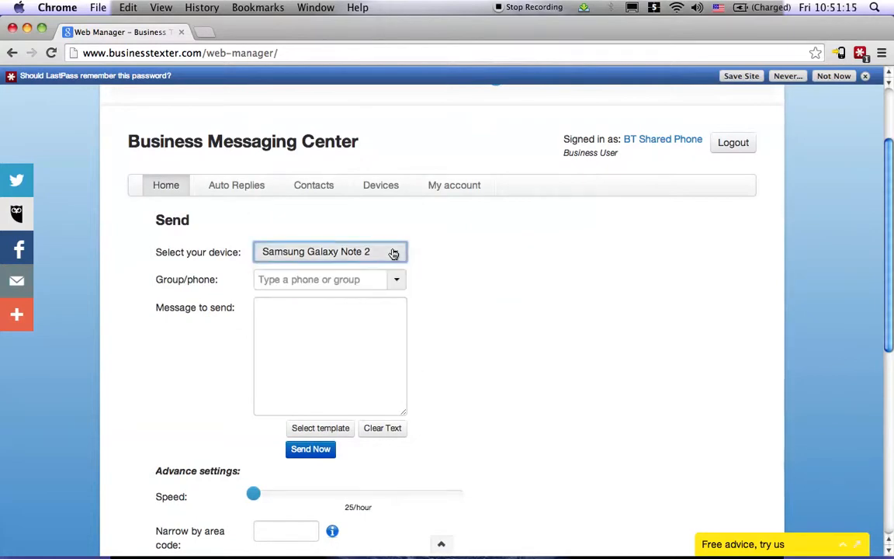
click(393, 281)
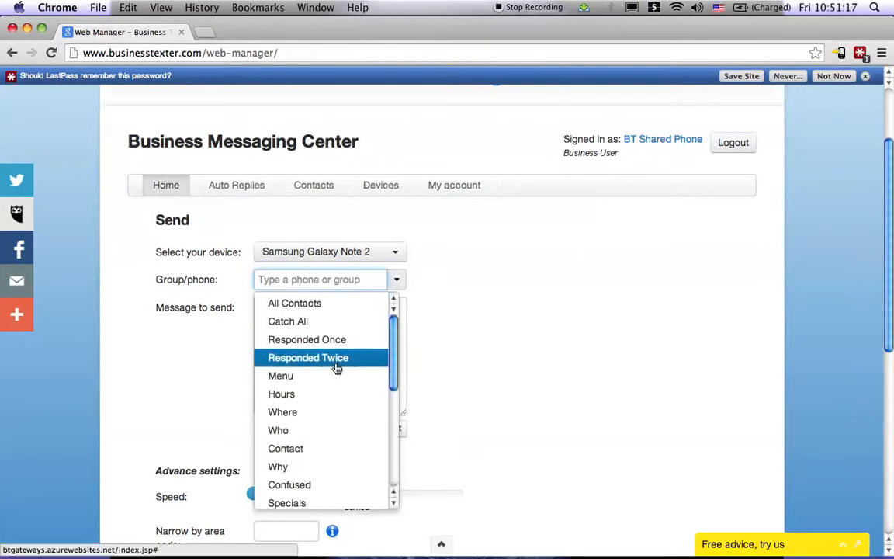
scroll(335, 366, down, 10)
scroll(337, 367, up, 3)
scroll(336, 368, up, 5)
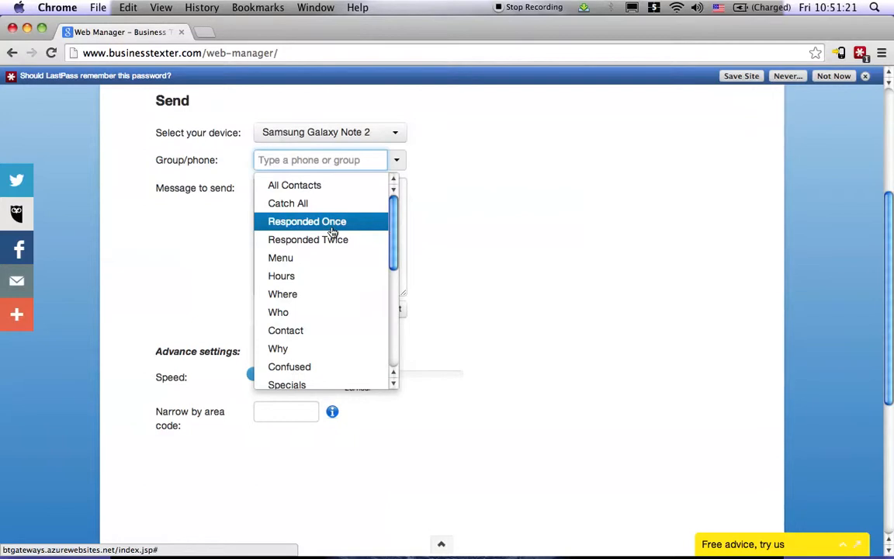
scroll(333, 231, up, 3)
click(324, 279)
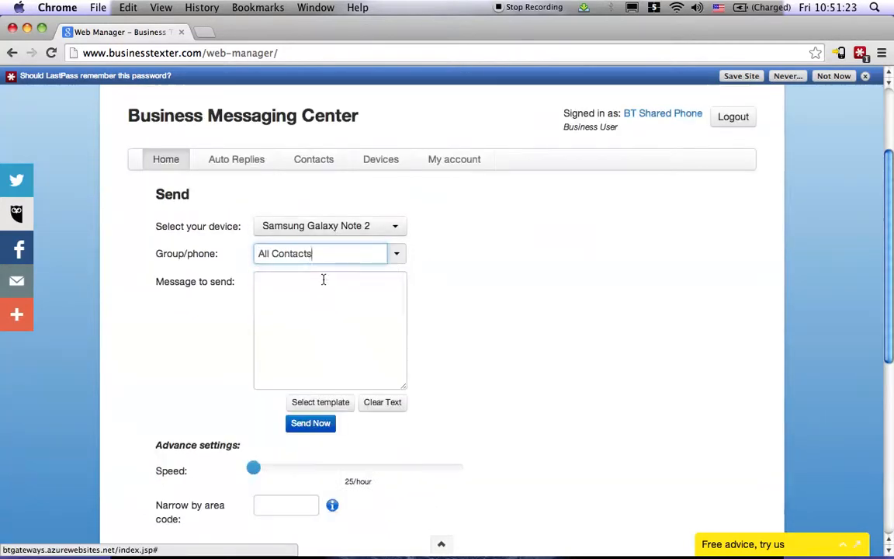
- Write "Hello World!" as the message to send
click(321, 288)
text(Hellow W)
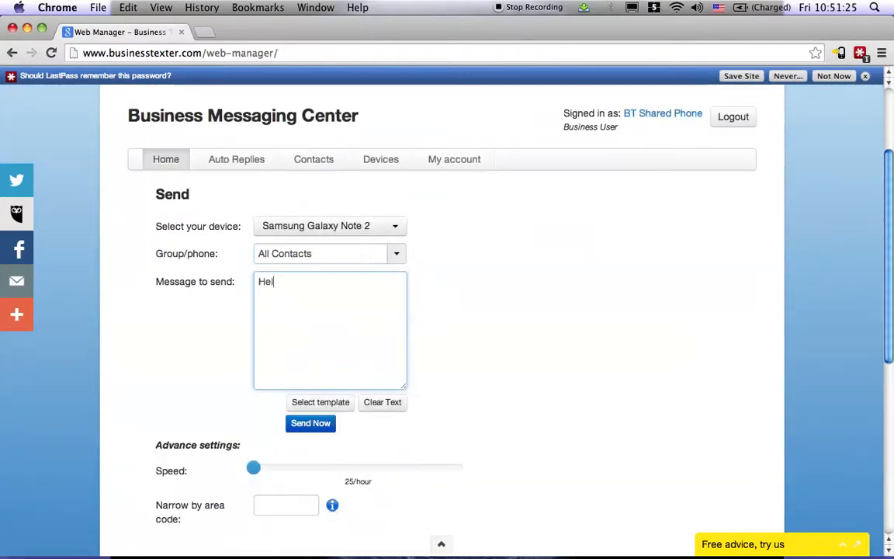
key(BackSpace)
key(BackSpace)
key(BackSpace)
text(World!)
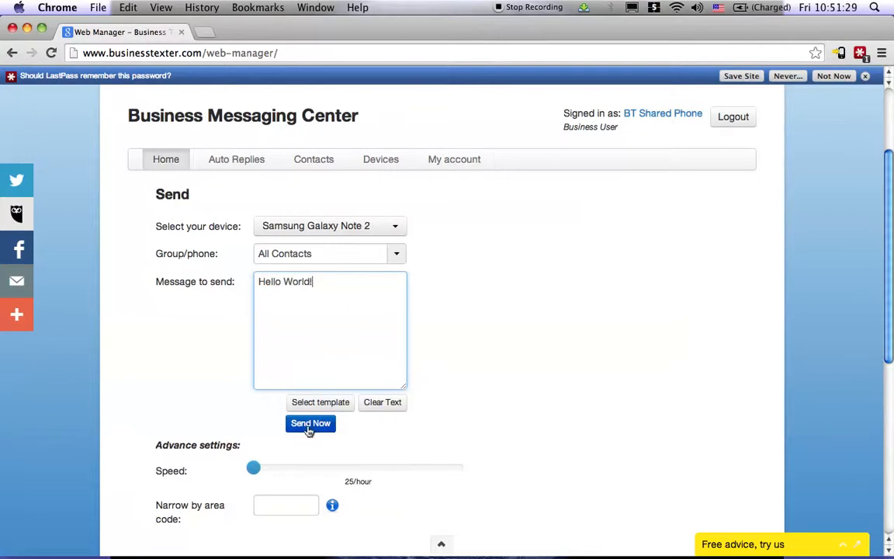
- Set the sending speed to 100/hour and narrow the recipients to area code 509
click(216, 391)
scroll(215, 390, down, 3)
drag(257, 414, 284, 419)
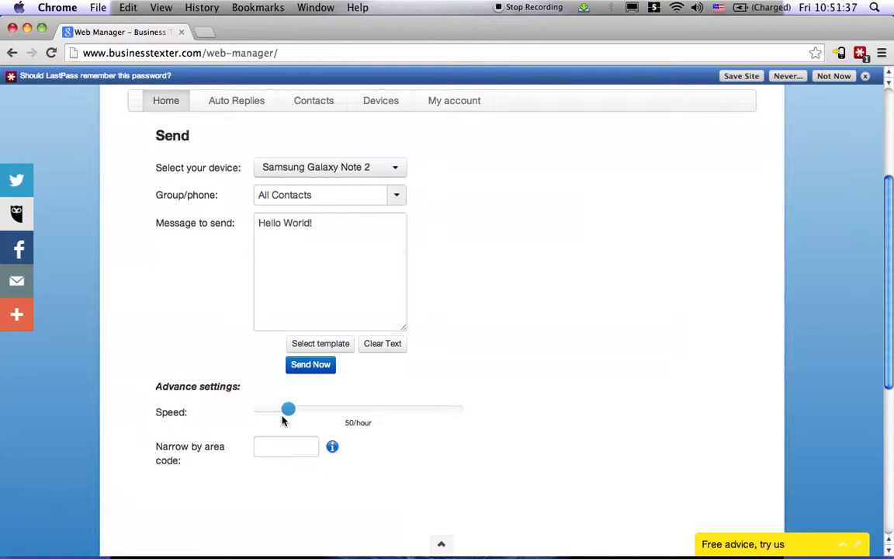
text(509)
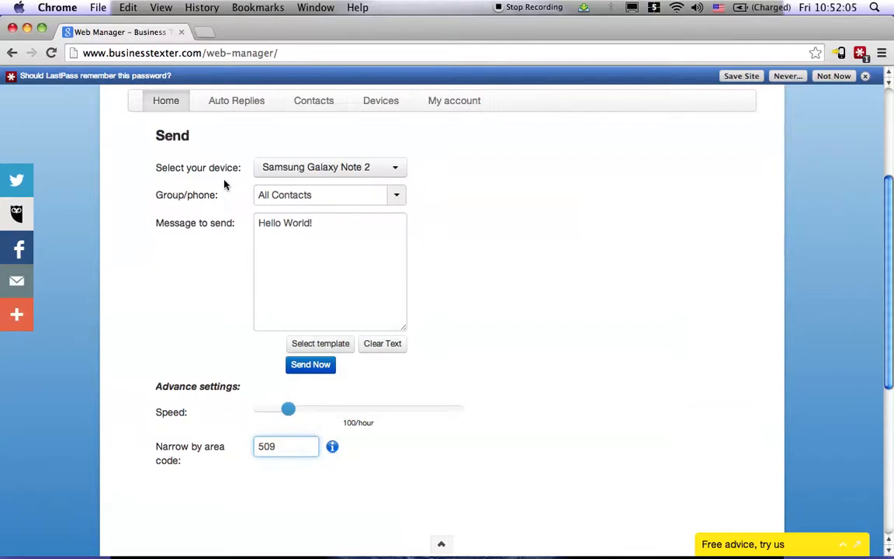
- Create a new contact group named "Video Test" in the contacts section
scroll(223, 184, up, 2)
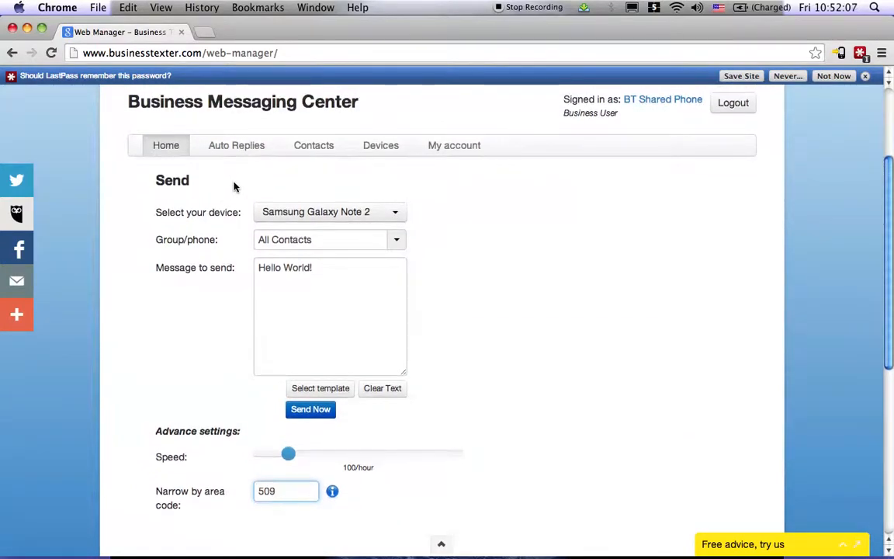
click(317, 147)
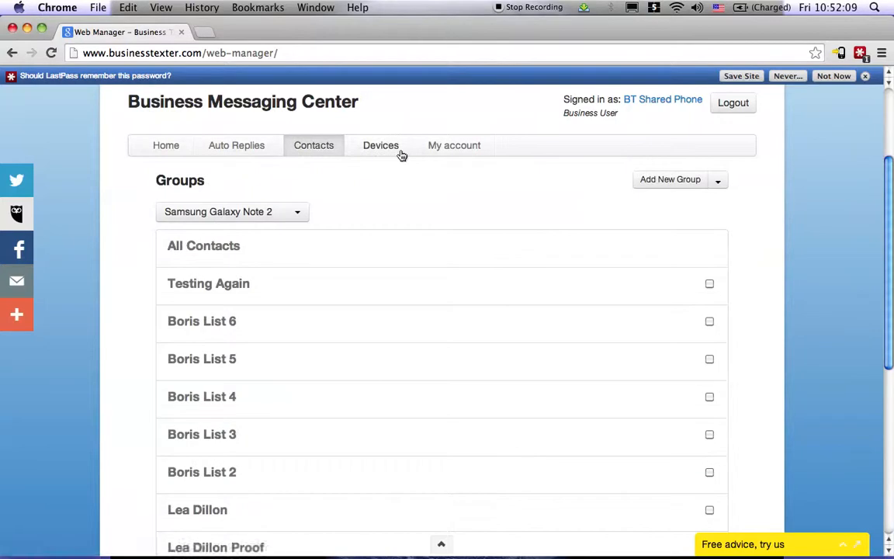
scroll(353, 191, up, 5)
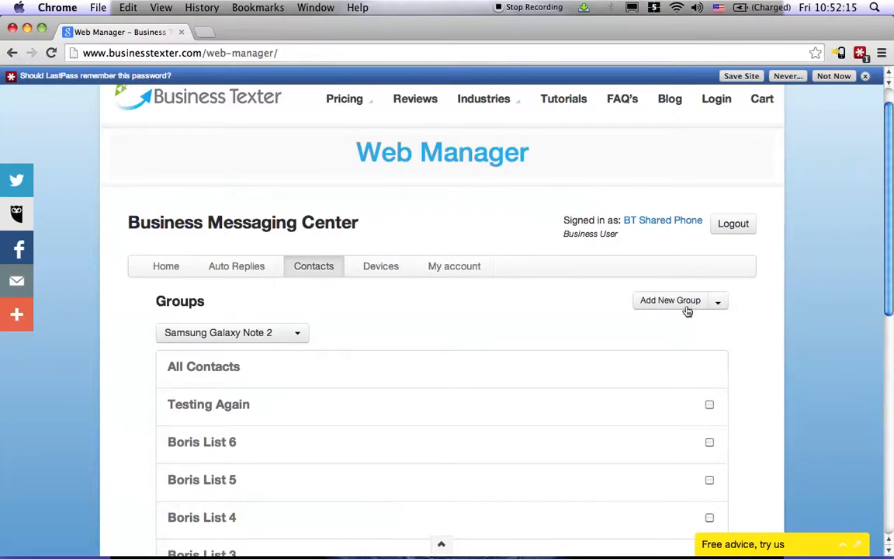
click(678, 309)
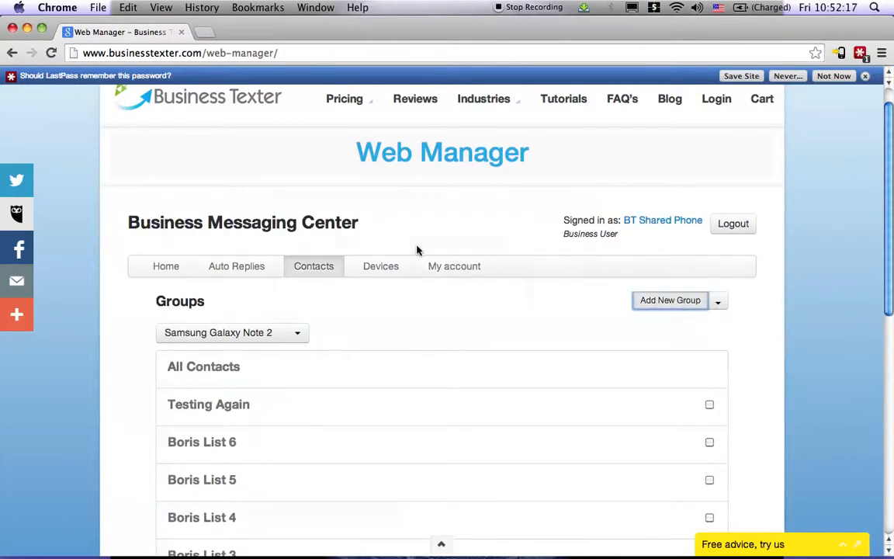
click(439, 301)
text(Video Test)
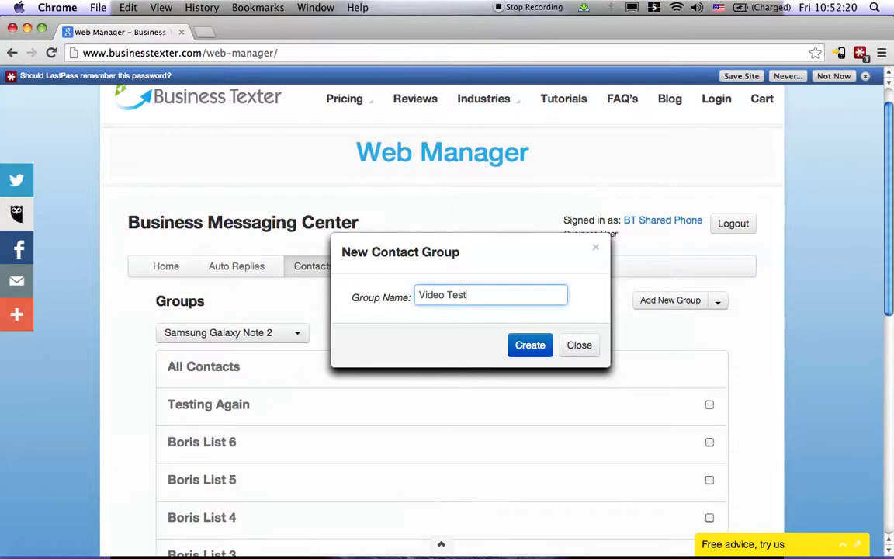
click(527, 342)
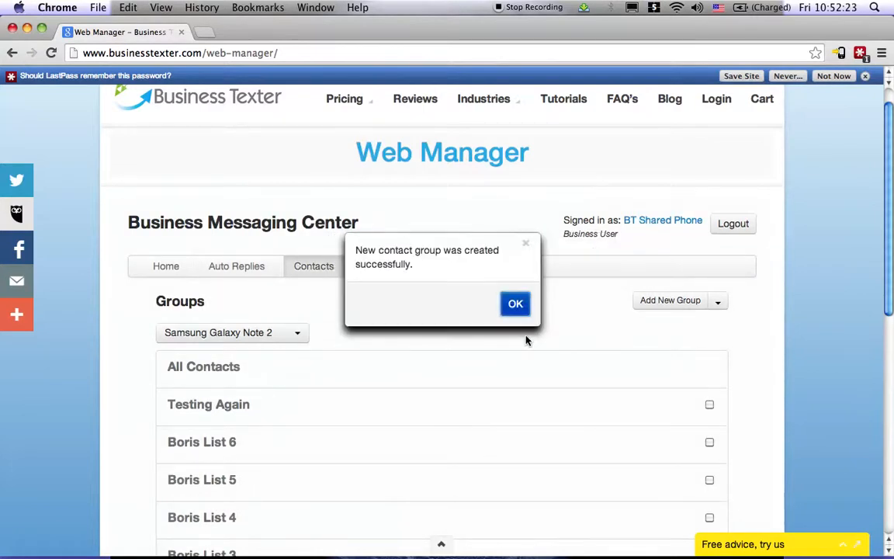
click(516, 310)
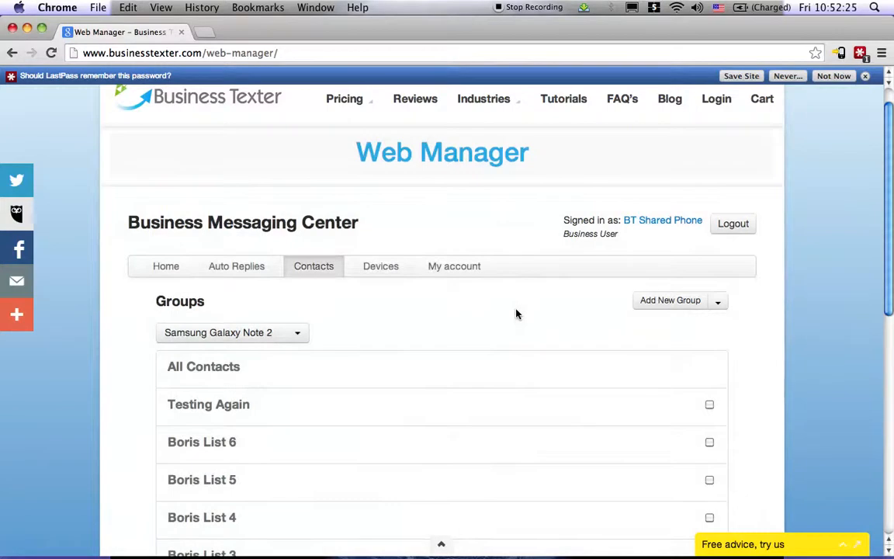
- Open the Video Test group and import its contacts from the file 6000-5000_V.csv
scroll(516, 313, down, 10)
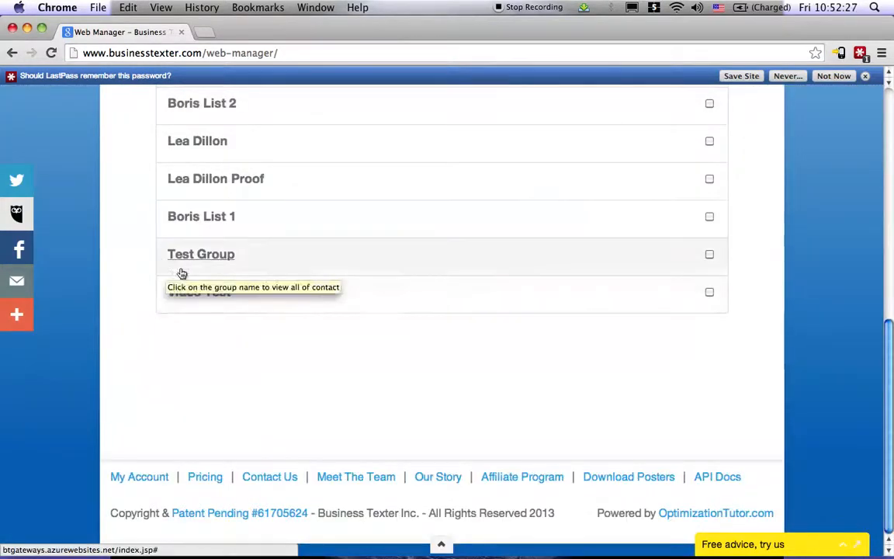
click(220, 299)
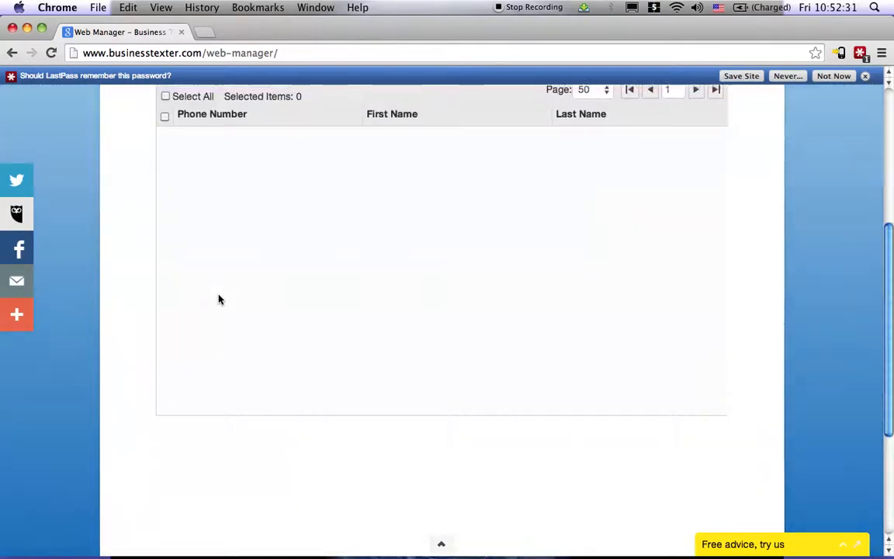
scroll(219, 300, up, 2)
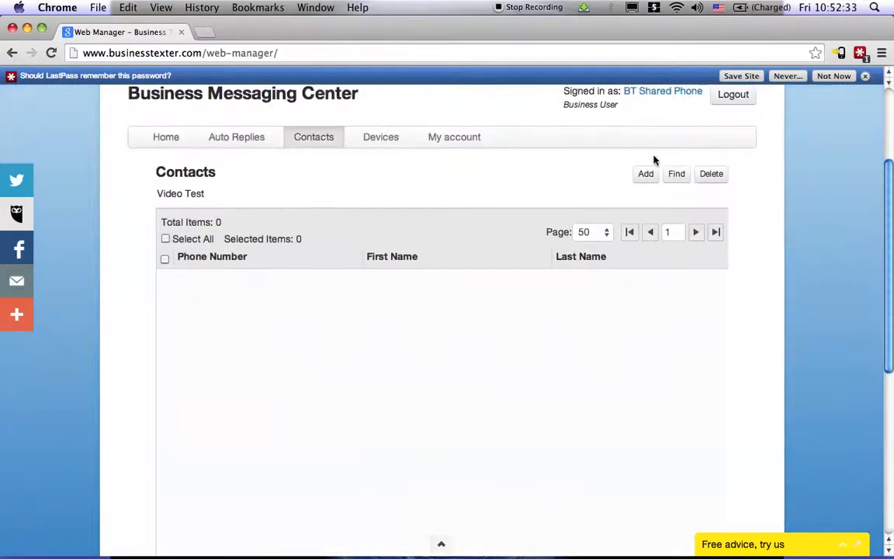
click(646, 176)
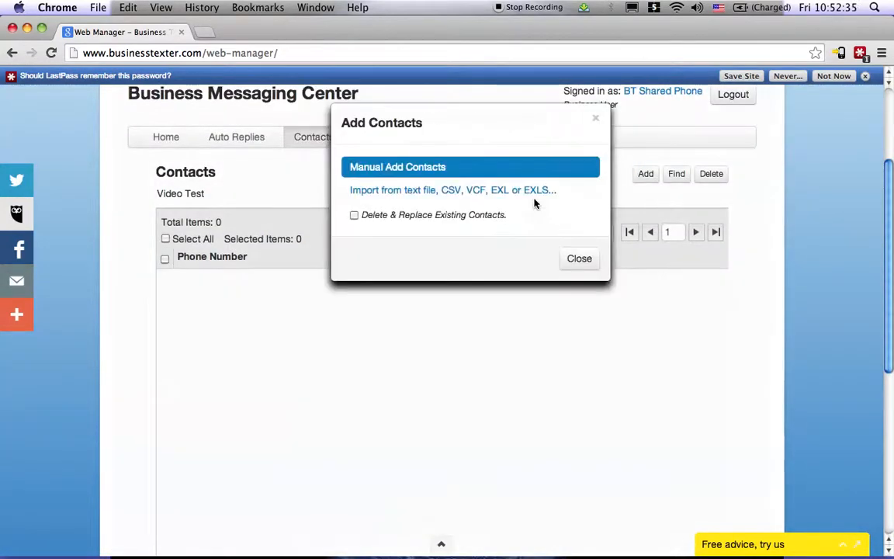
click(472, 191)
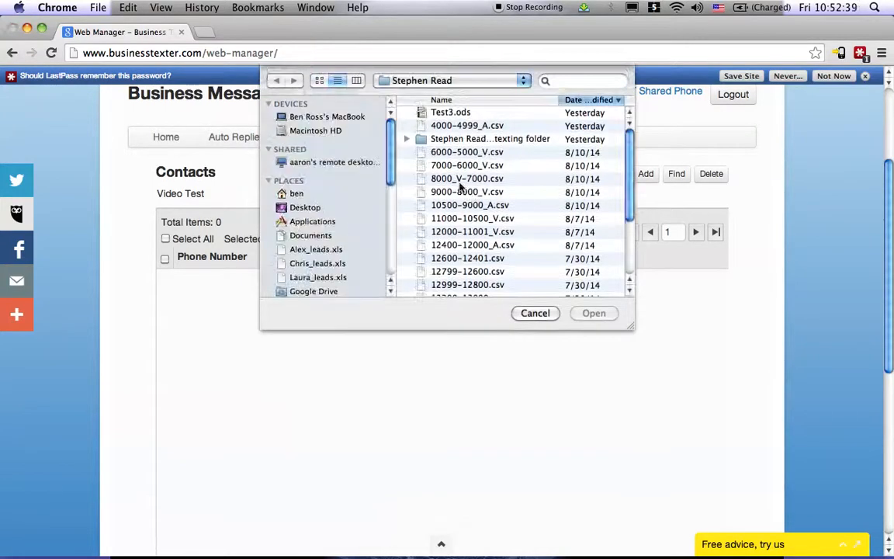
double_click(480, 153)
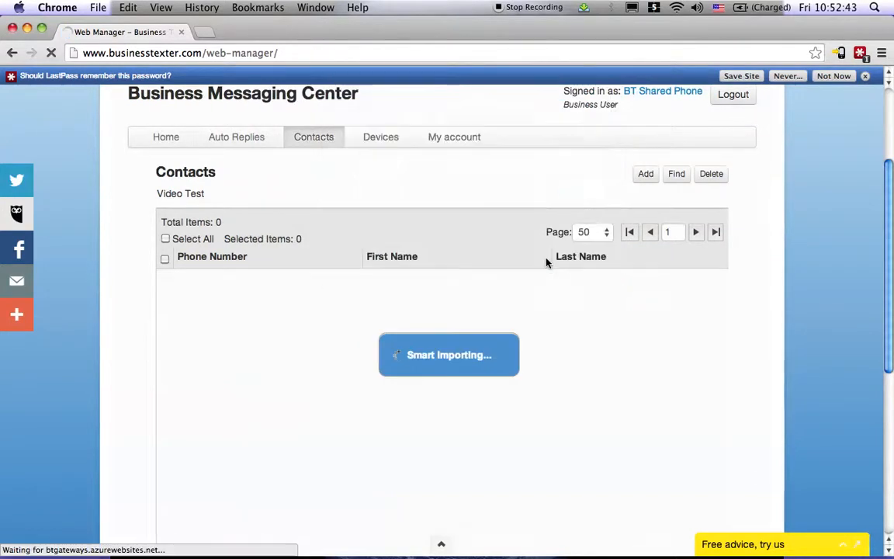
scroll(546, 203, up, 3)
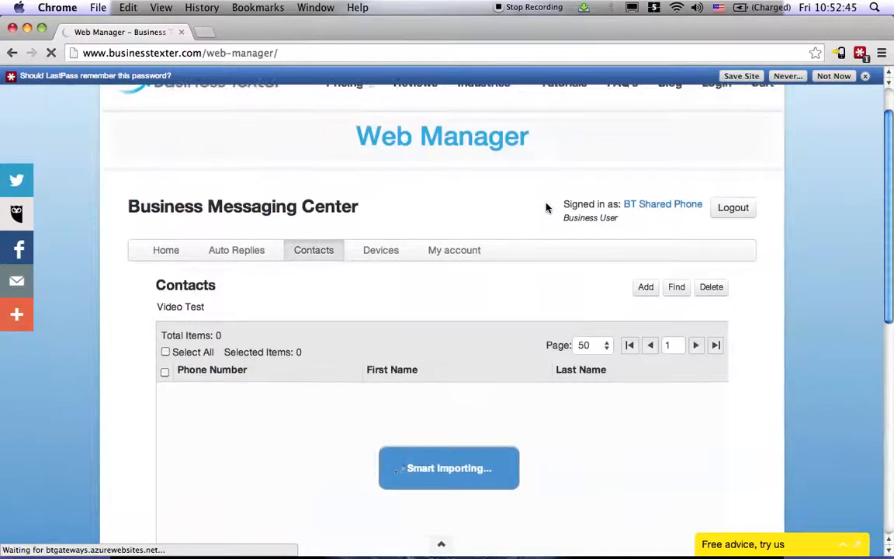
scroll(546, 207, up, 2)
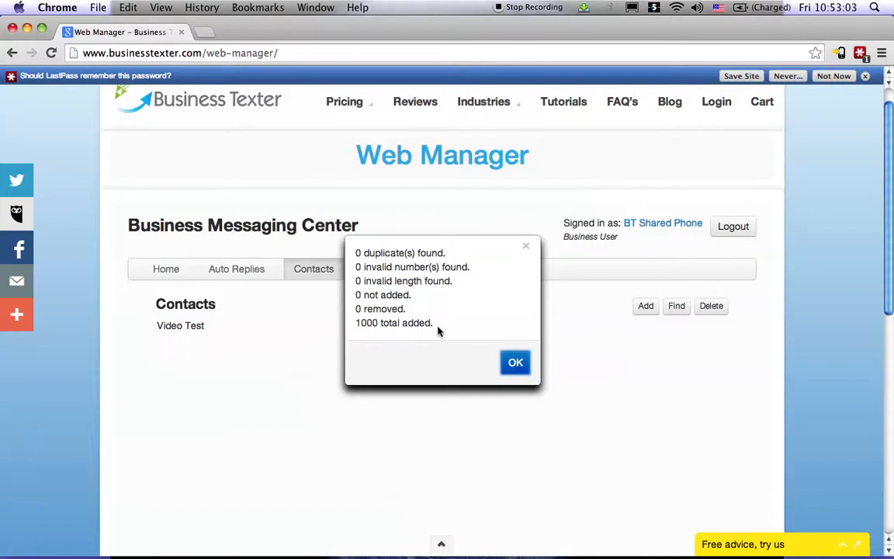
click(516, 364)
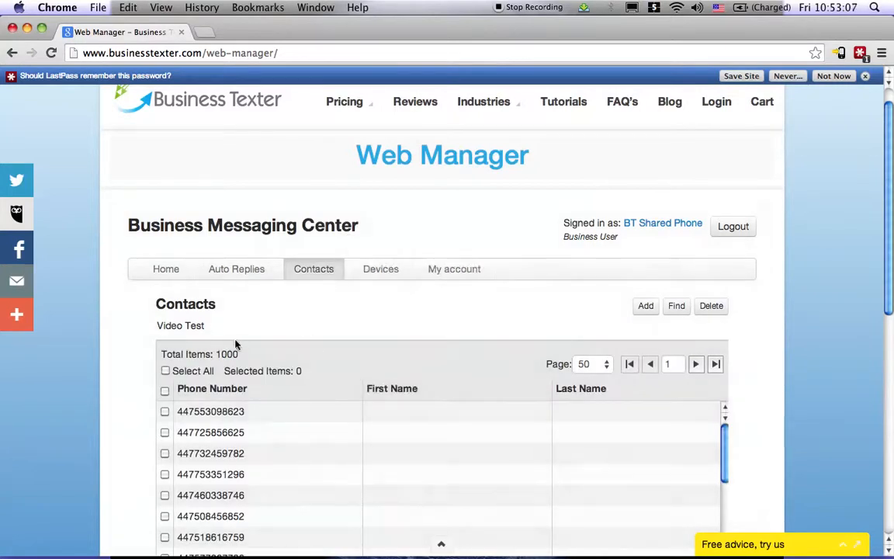
- Delete the first contact in the Video Test list, removing it from this group and all groups and unsubscribing it permanently
click(164, 412)
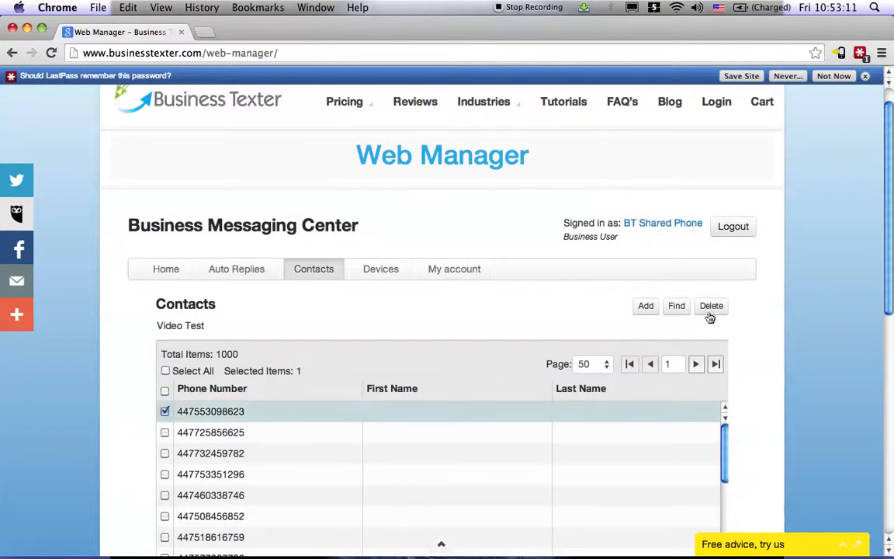
click(709, 309)
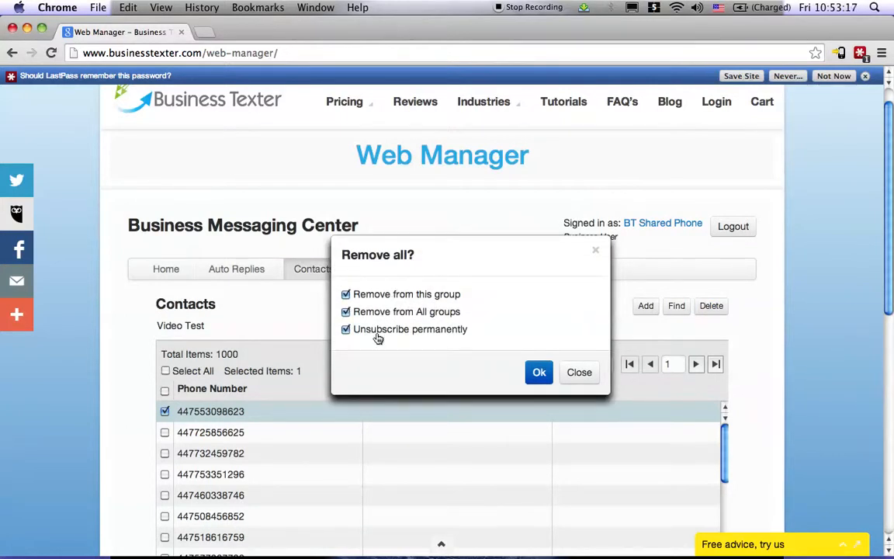
click(547, 374)
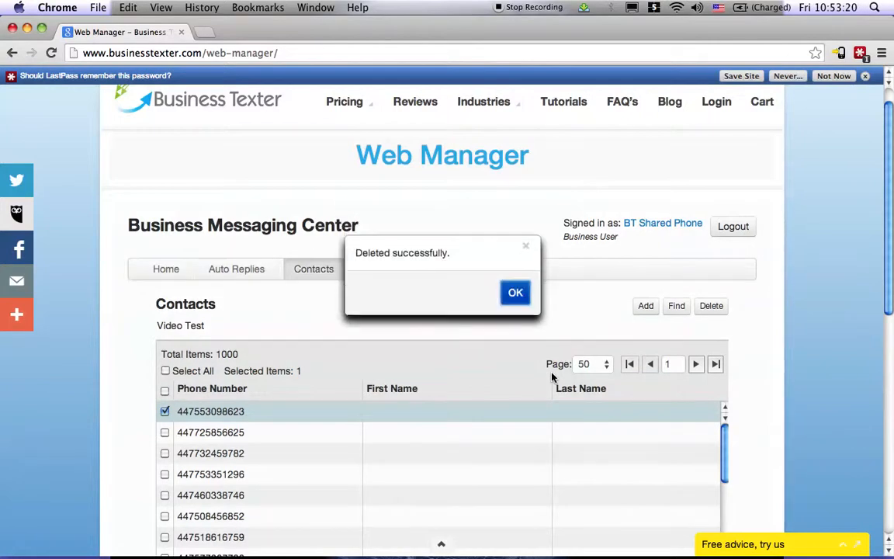
click(515, 294)
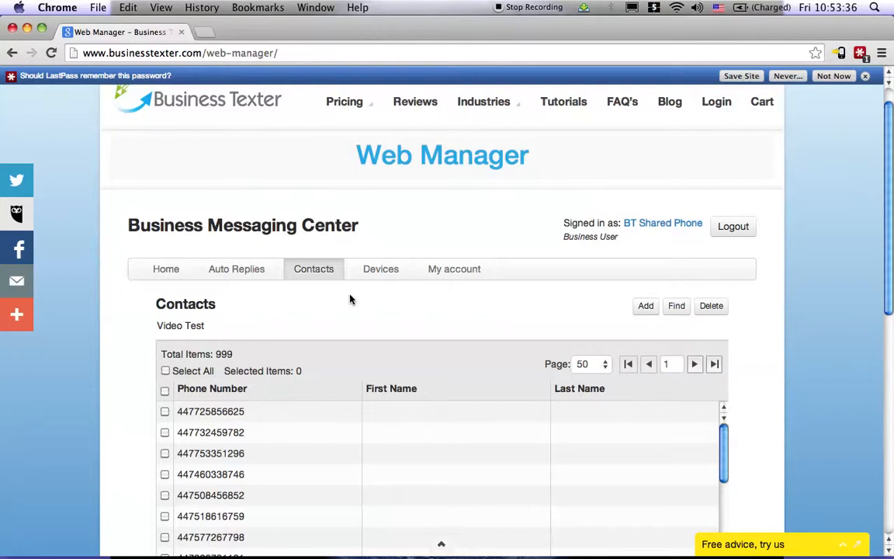
- Return to the contact groups overview and show the additional group actions
click(318, 273)
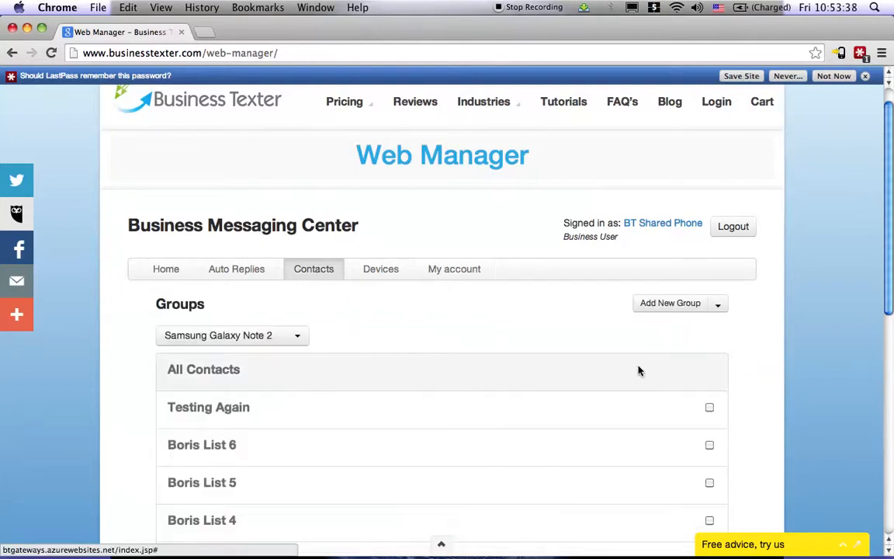
click(720, 305)
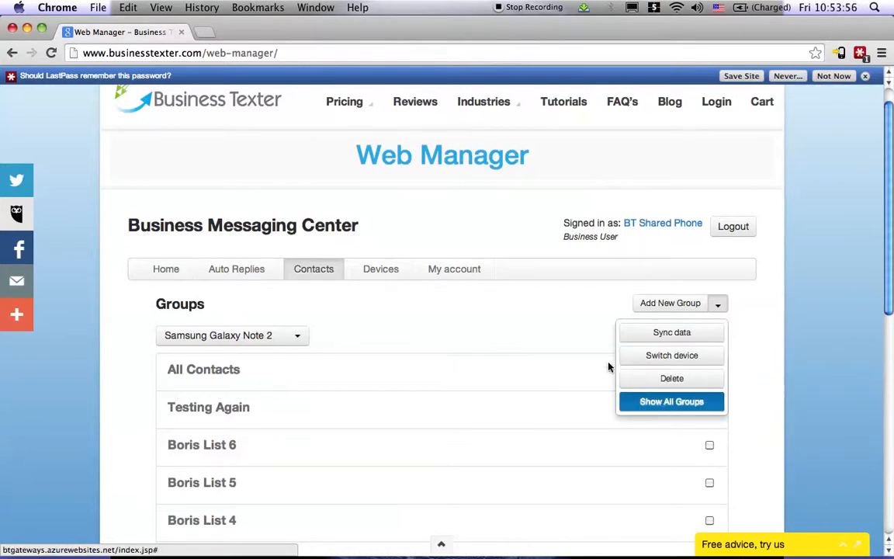
- Display all contact groups and look through the complete list down to the Video Test group
click(662, 405)
scroll(595, 348, down, 3)
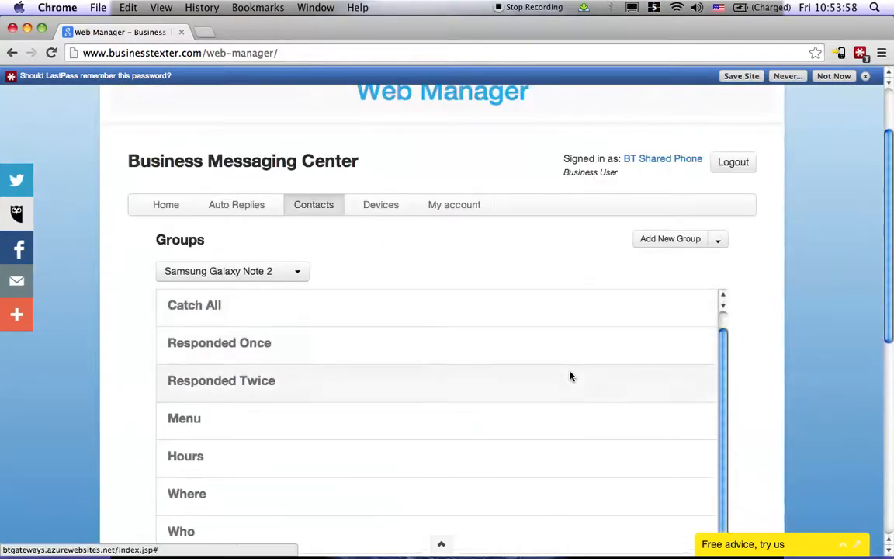
scroll(571, 374, down, 3)
scroll(761, 391, down, 3)
scroll(760, 390, down, 5)
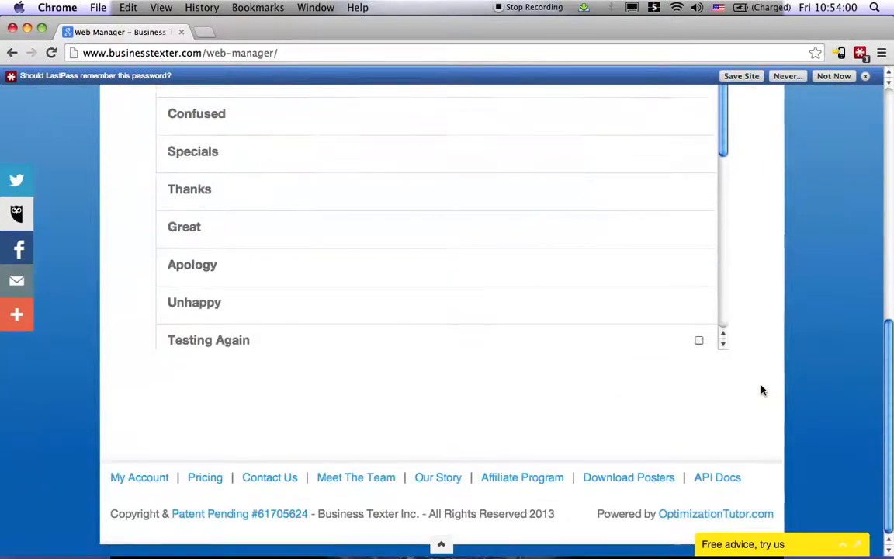
scroll(567, 167, down, 3)
scroll(569, 171, down, 5)
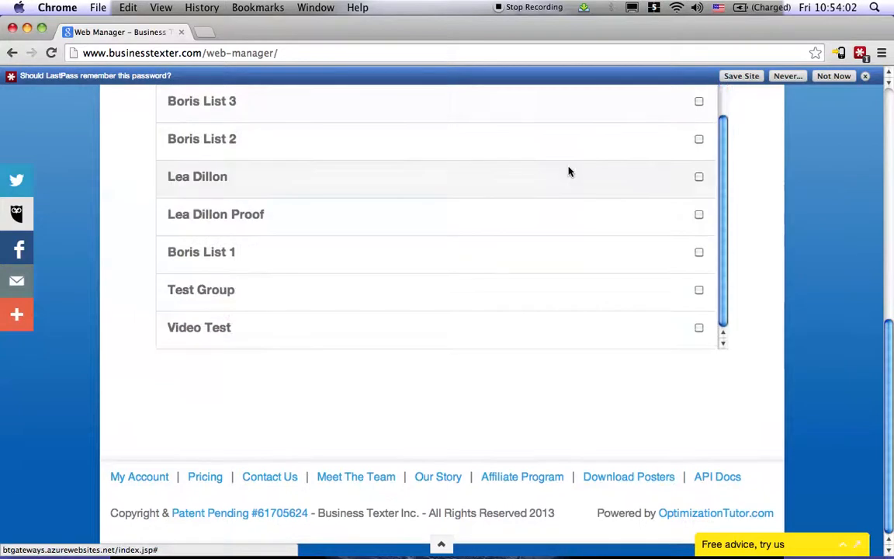
- Delete the Video Test group with Remove from All Contacts enabled
click(697, 328)
scroll(834, 233, up, 4)
scroll(835, 234, up, 7)
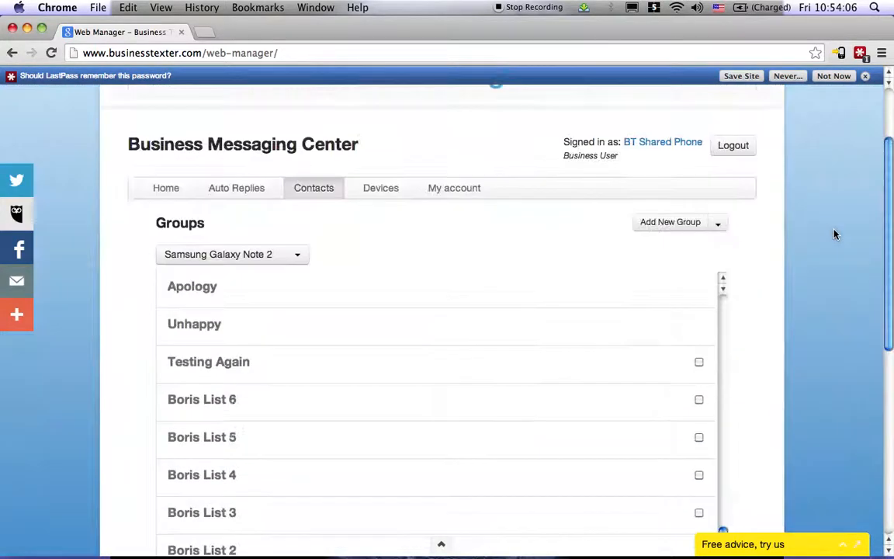
click(720, 226)
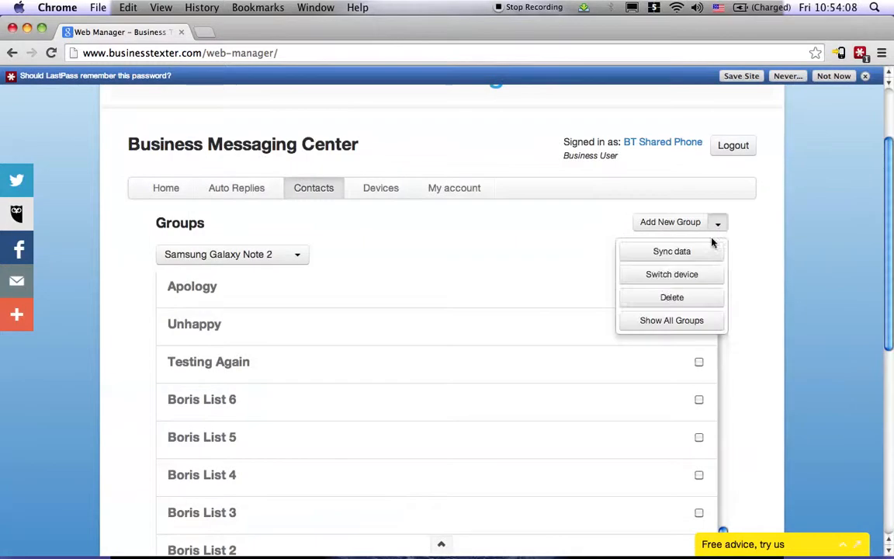
click(692, 303)
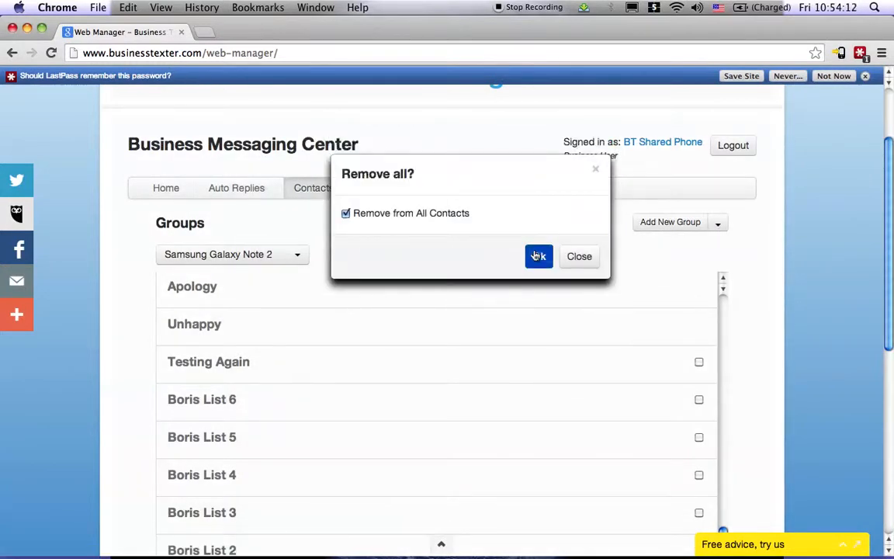
click(535, 256)
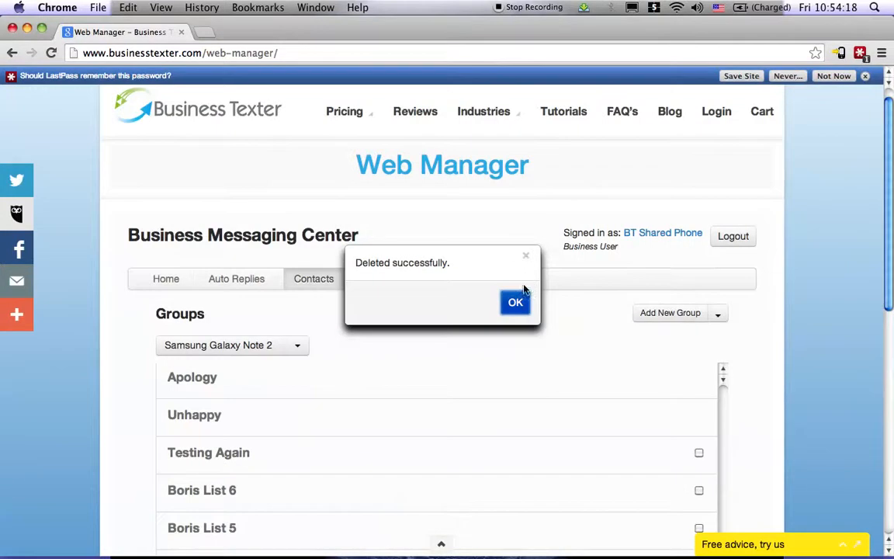
click(514, 302)
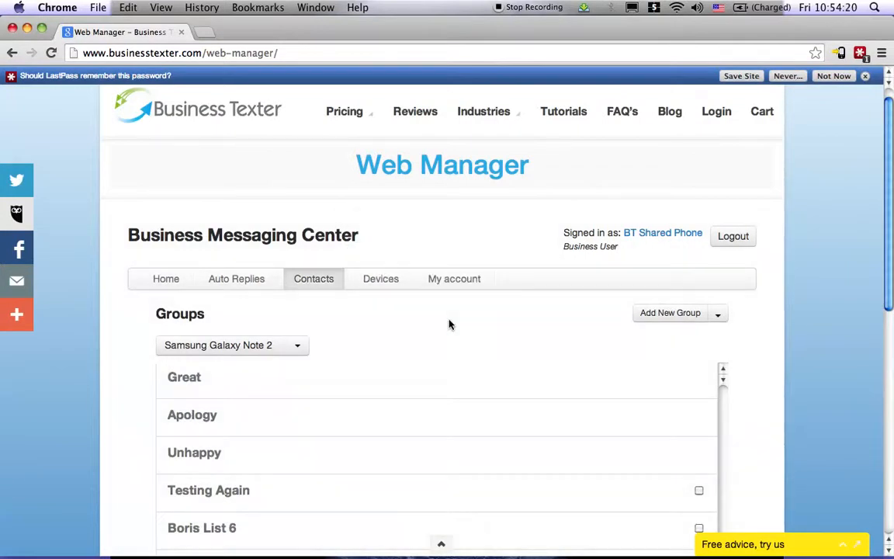
- Edit the standard auto reply Where so its message reads "I am located in Spokane, WA"
click(251, 285)
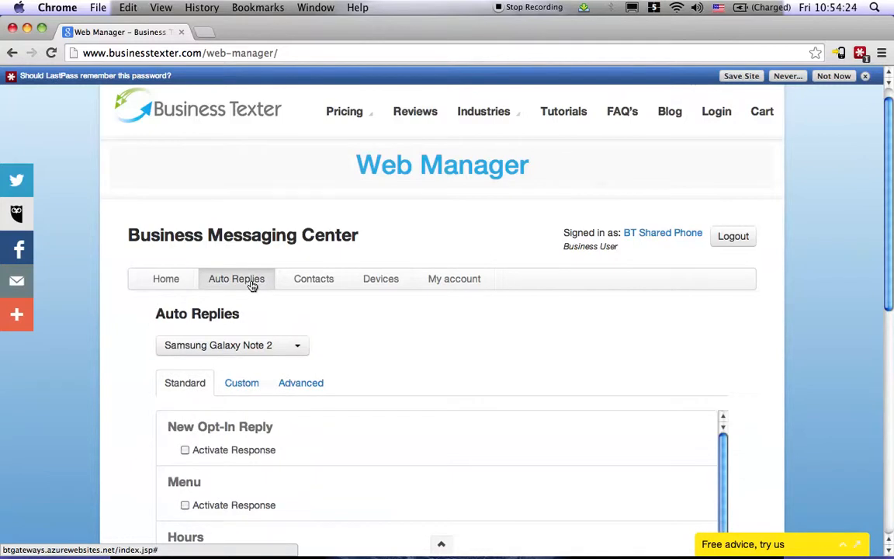
scroll(390, 336, down, 5)
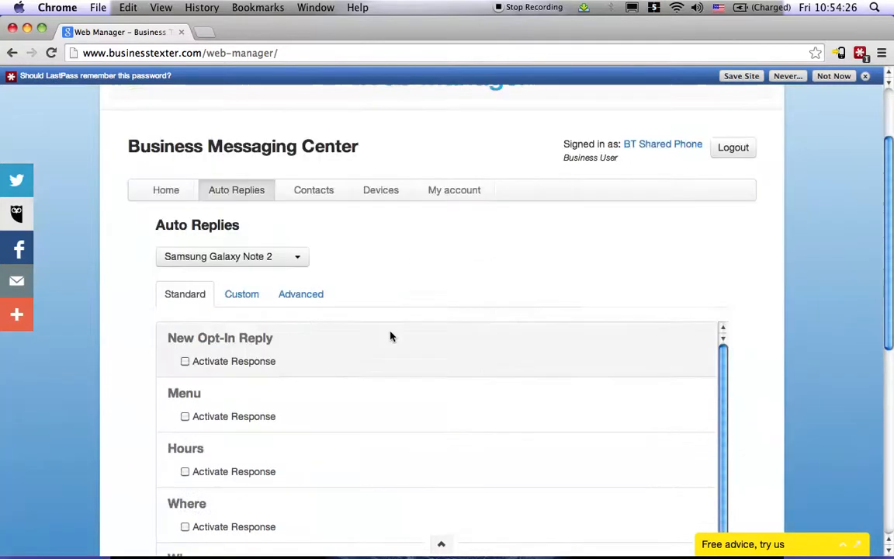
scroll(143, 335, down, 5)
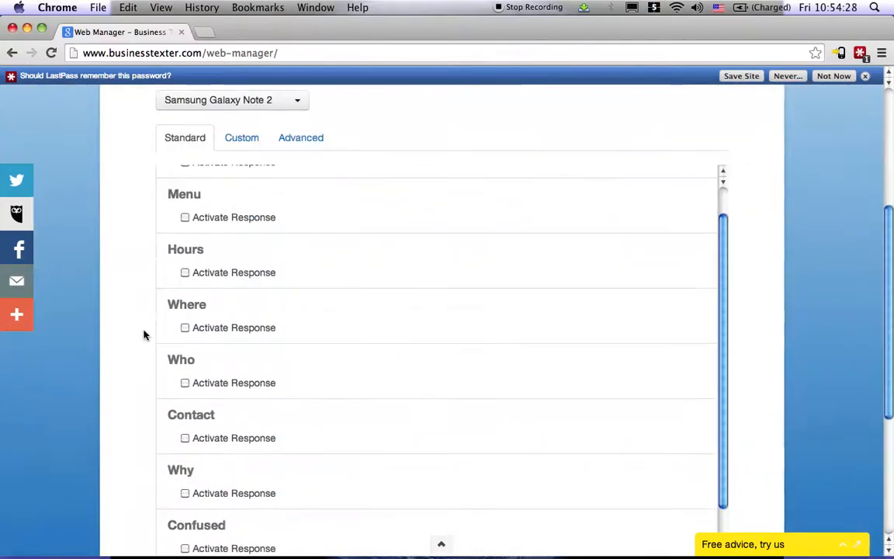
scroll(255, 331, down, 1)
click(199, 292)
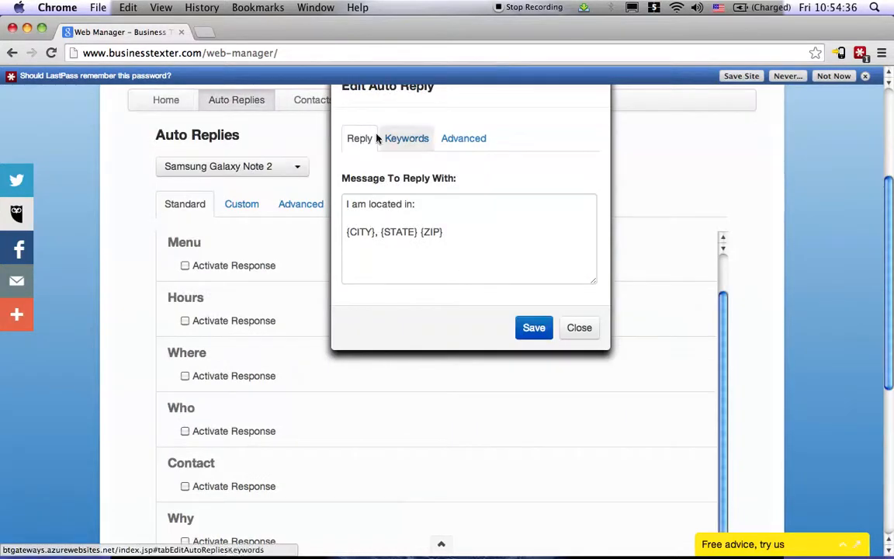
click(445, 233)
drag(443, 231, 314, 224)
key(BackSpace)
key(BackSpace)
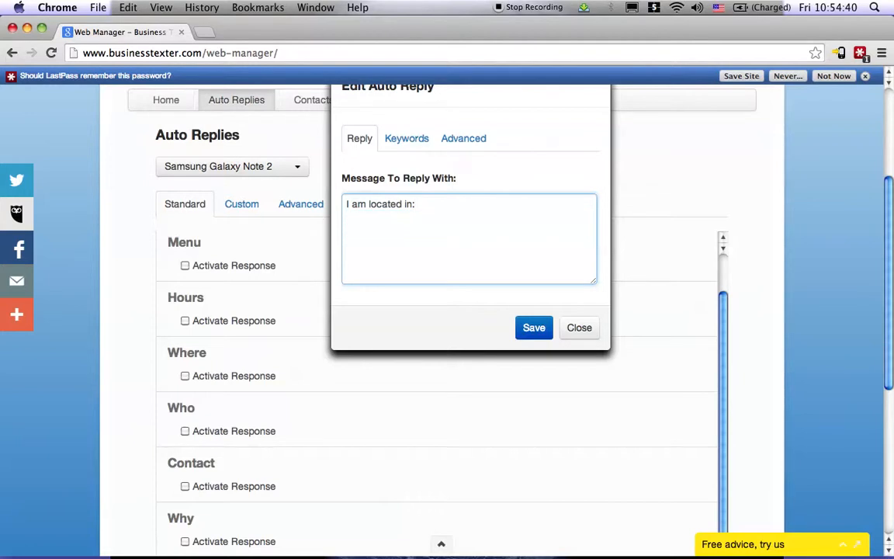
text(Spokane, WA)
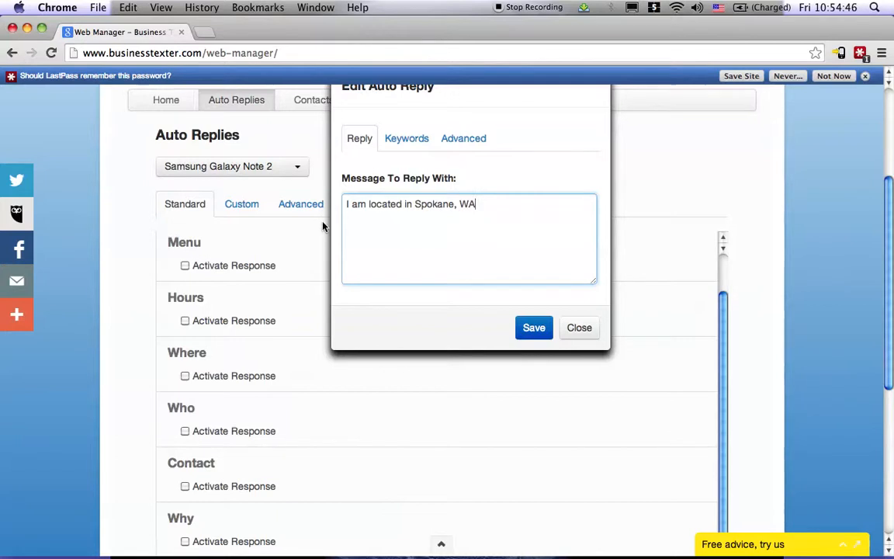
- Review the keywords the Where auto reply responds to and save the reply
click(404, 141)
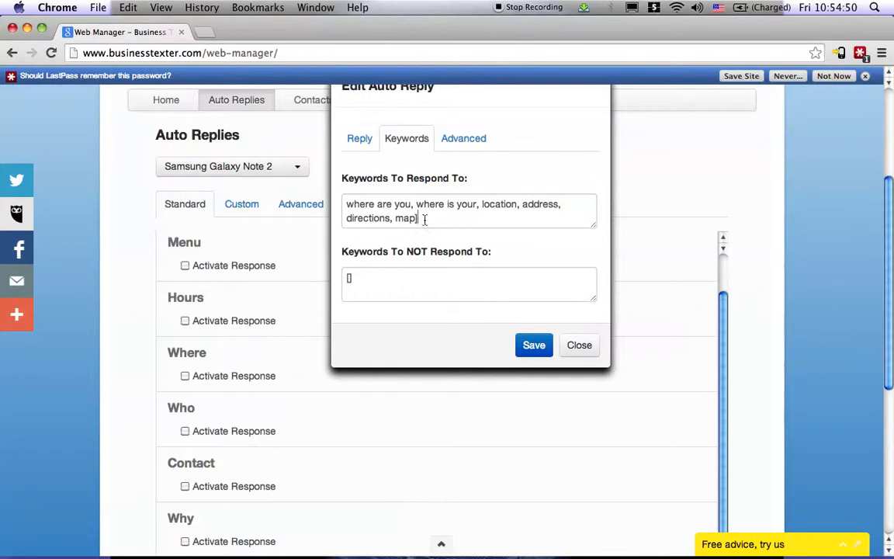
drag(425, 220, 348, 198)
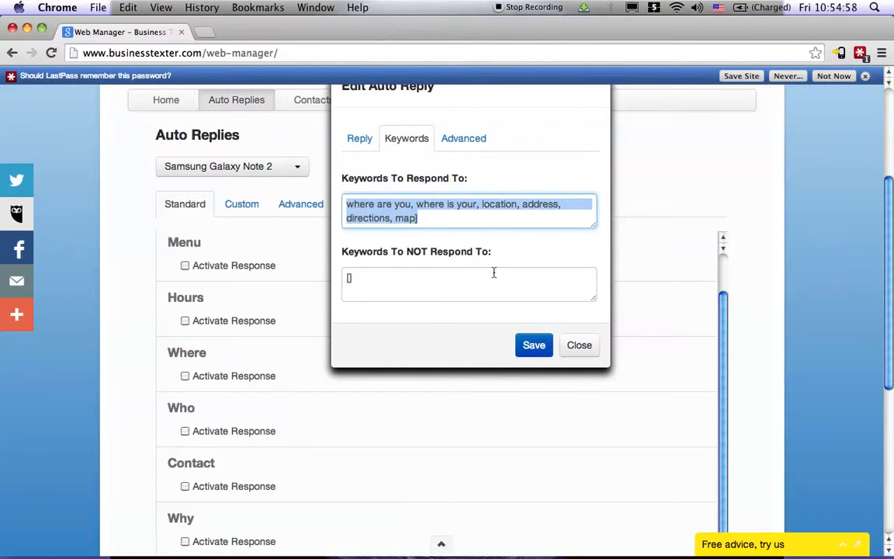
click(533, 355)
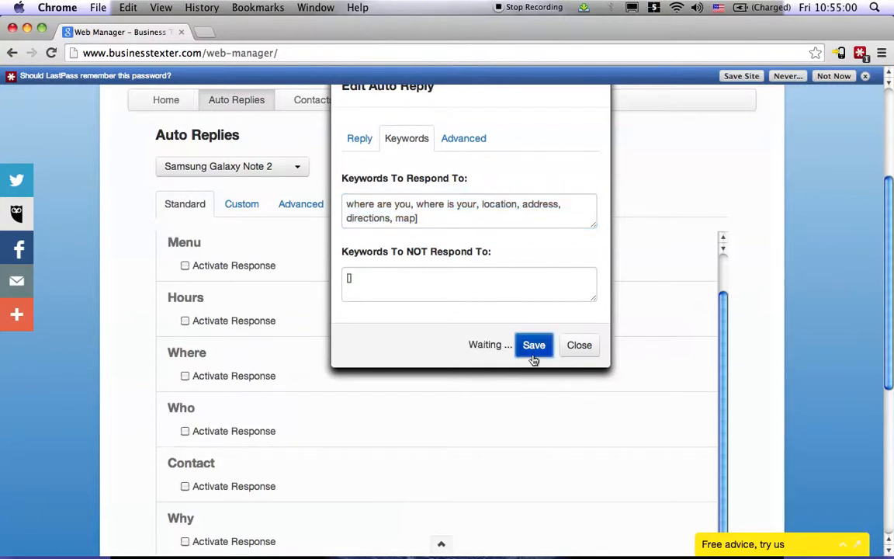
- Try the Where reply's advanced accuracy control at strict exact match and near the middle, and close the reply without saving
click(473, 144)
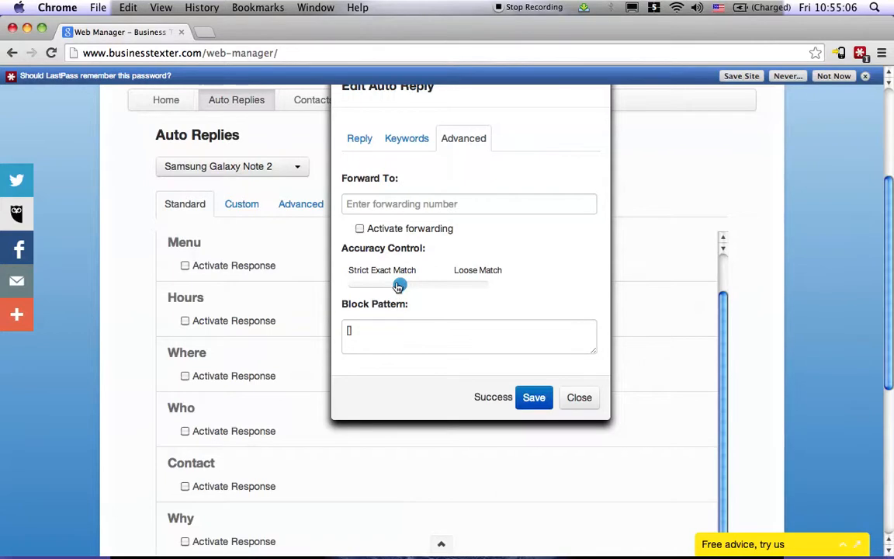
drag(398, 287, 318, 297)
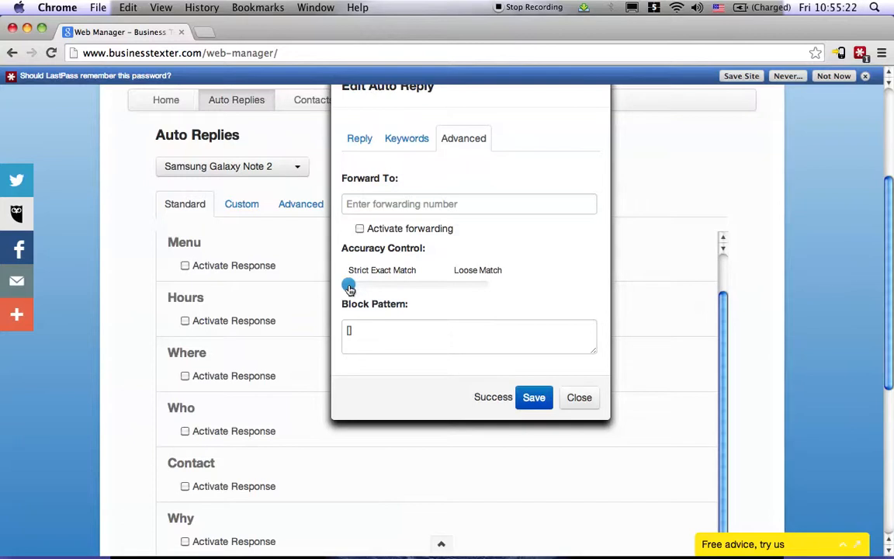
drag(350, 289, 422, 285)
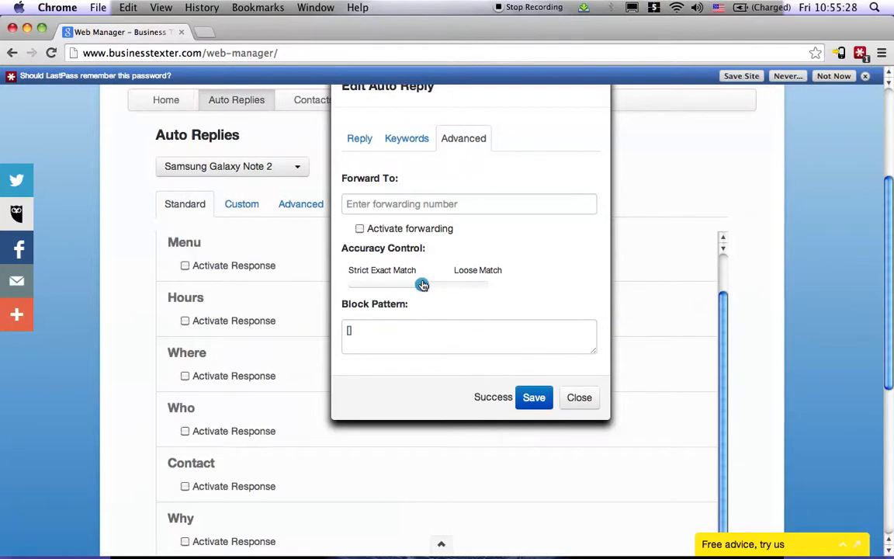
click(416, 207)
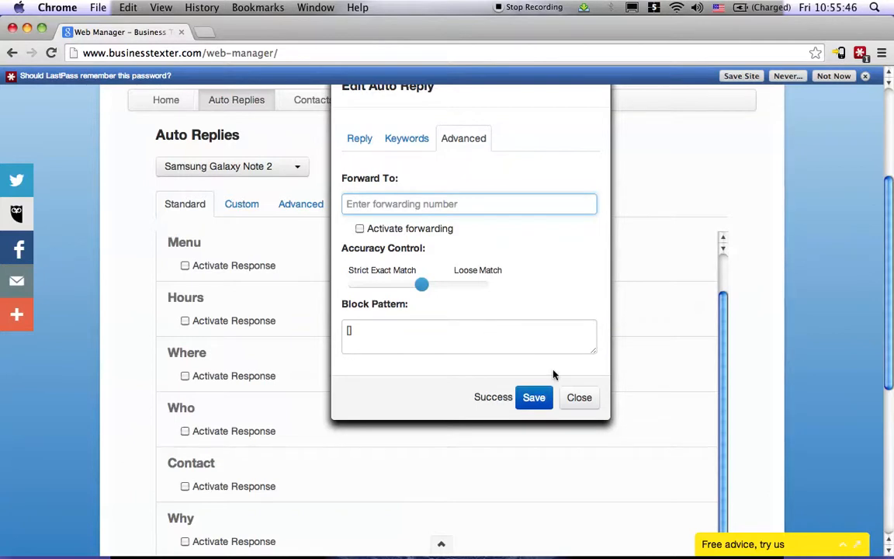
click(578, 397)
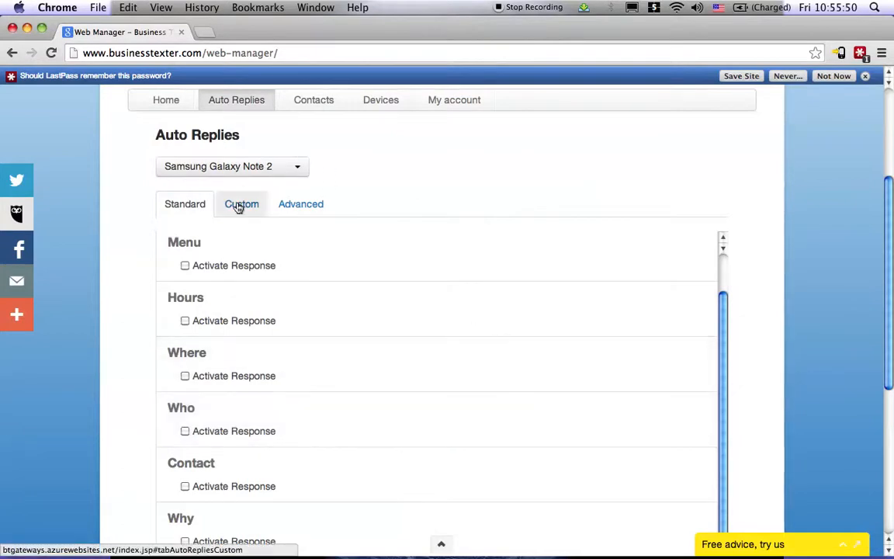
- Look through the custom auto replies and compare them with the groups in the contacts section
click(239, 205)
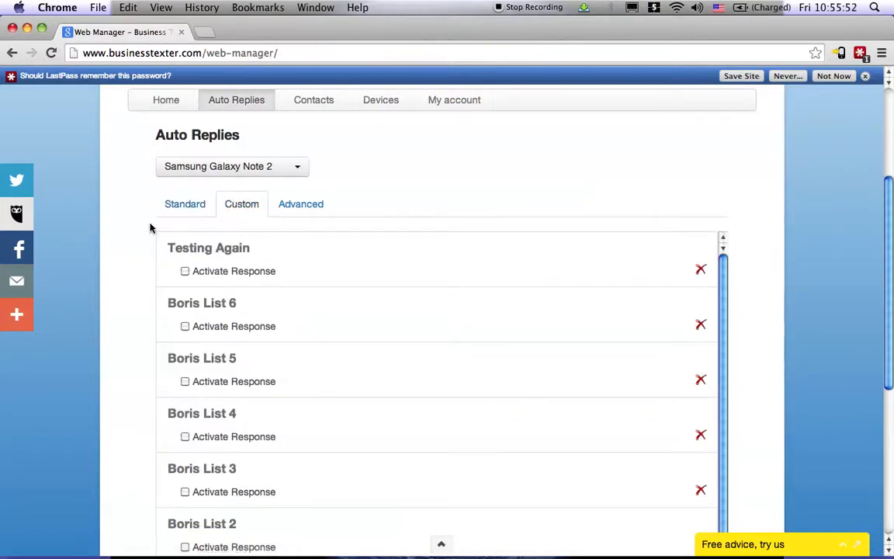
scroll(150, 227, down, 5)
scroll(150, 227, down, 2)
scroll(150, 227, up, 10)
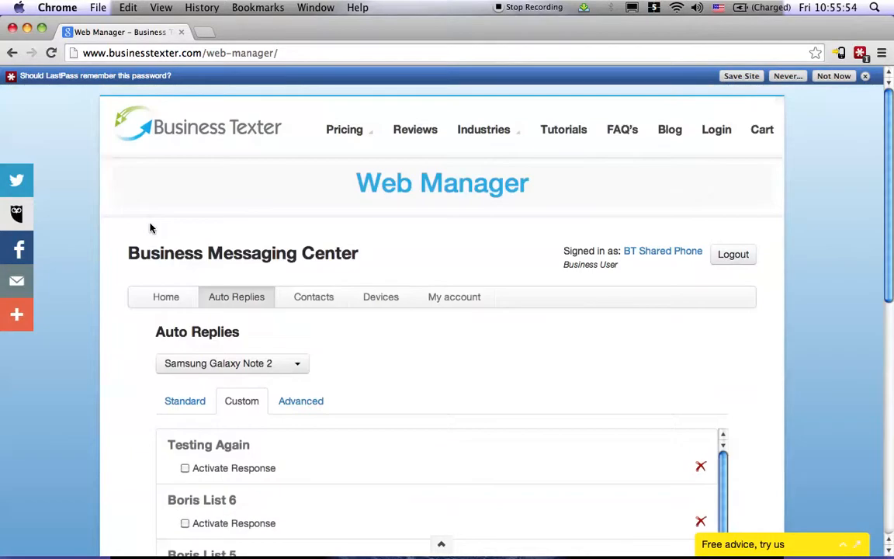
click(315, 302)
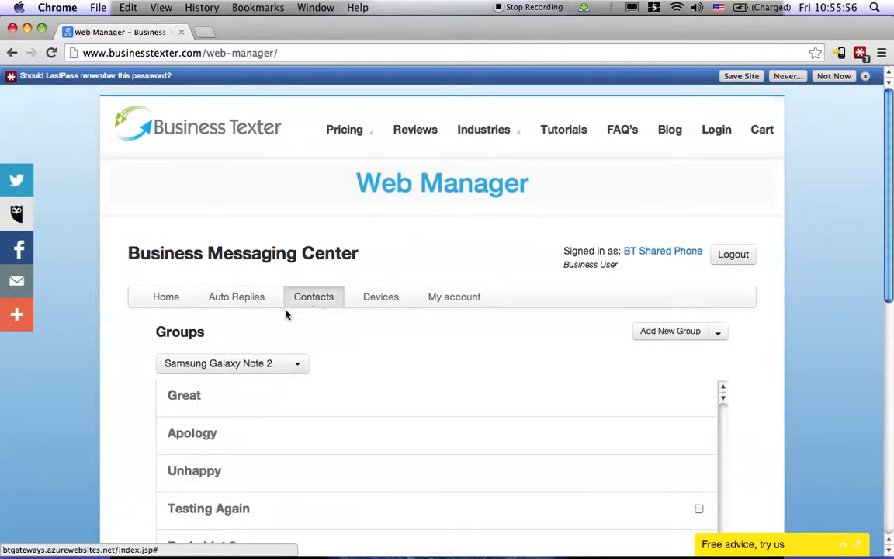
click(248, 303)
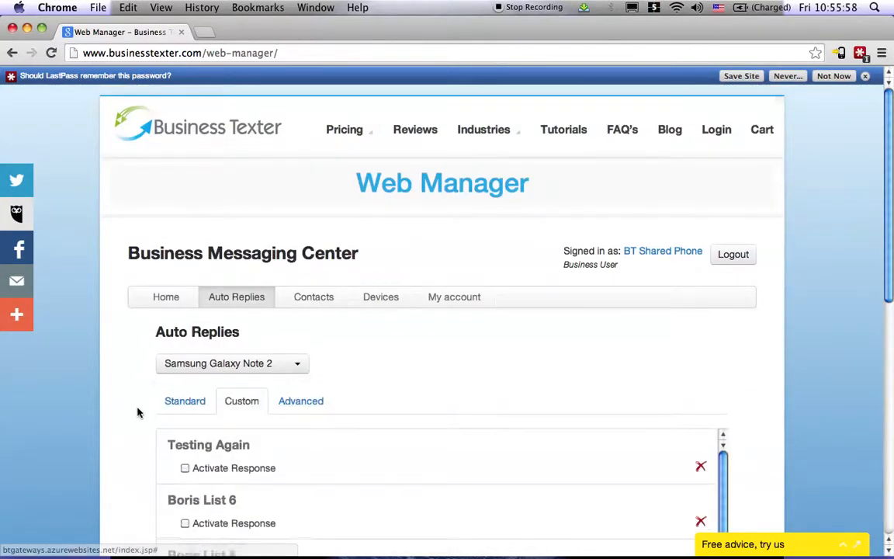
- Open the custom auto reply Testing Again and set its keyword to respond to as "Testing"
scroll(136, 411, down, 2)
click(238, 391)
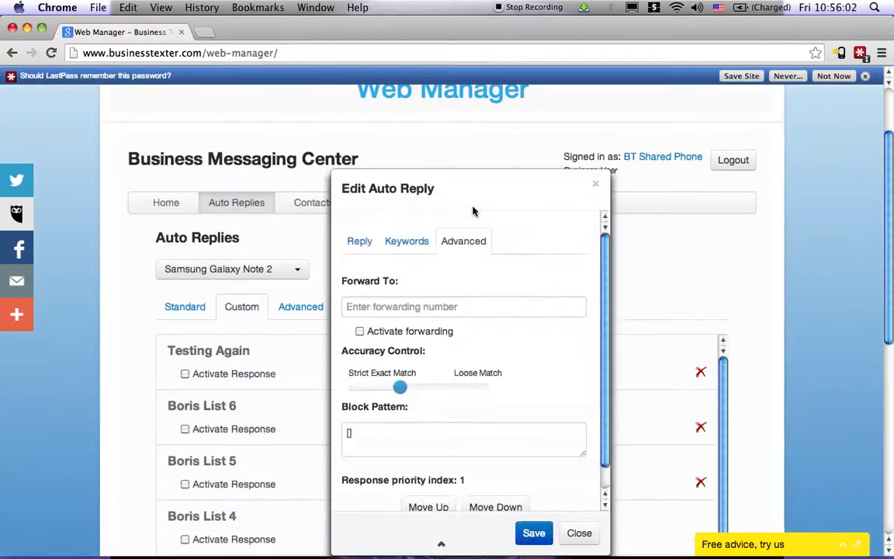
click(410, 243)
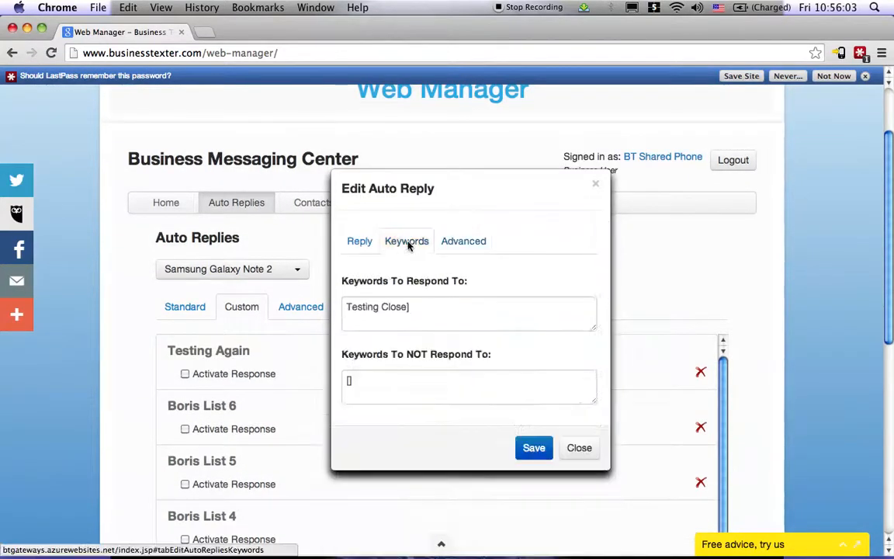
triple_click(356, 314)
text(Testing)
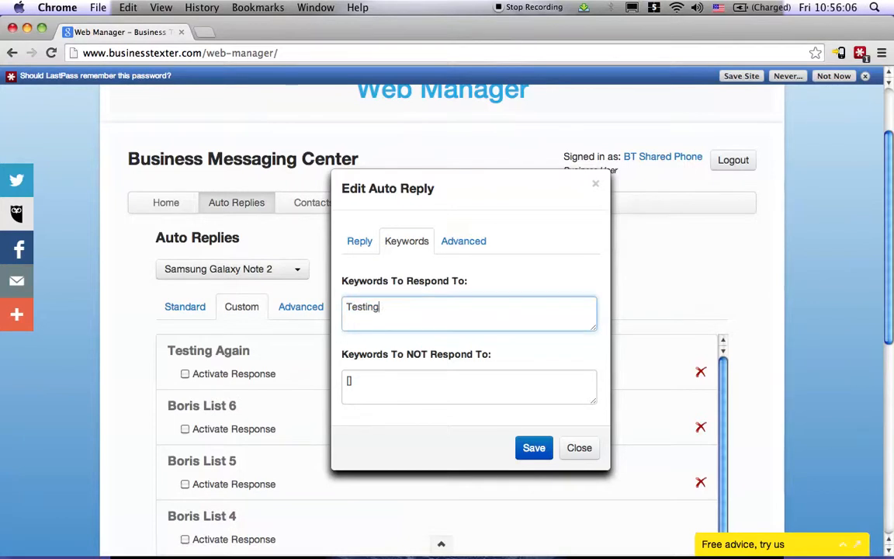
- Save the Testing Again reply with the message "This is a test of the system." and activate its response
click(359, 243)
click(477, 318)
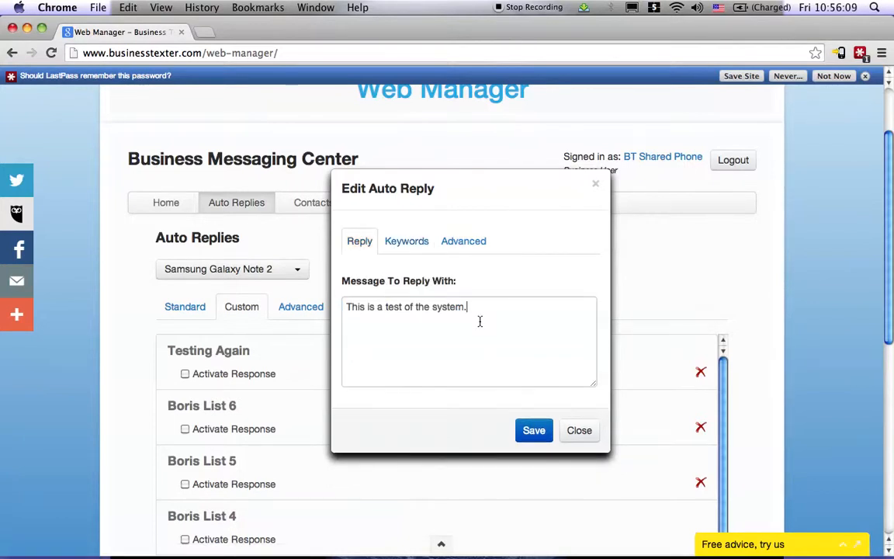
click(417, 246)
click(359, 246)
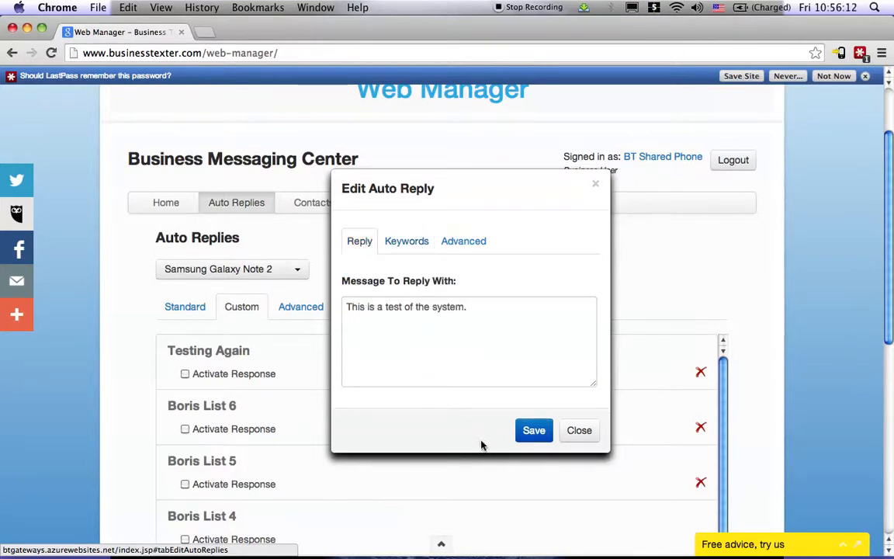
click(526, 436)
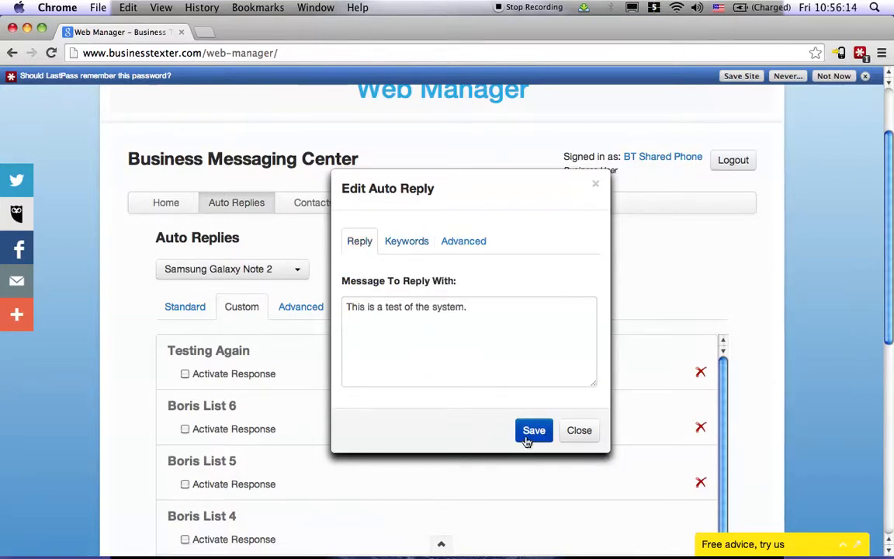
click(576, 429)
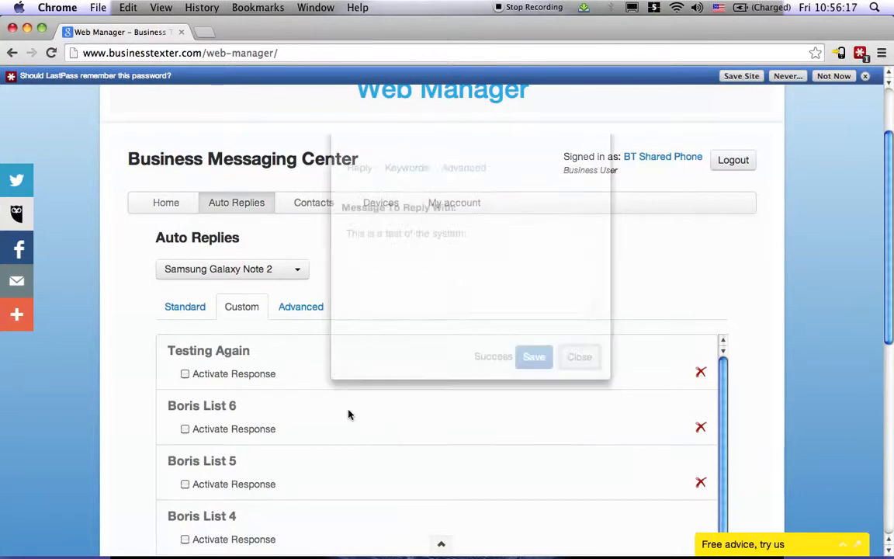
click(185, 374)
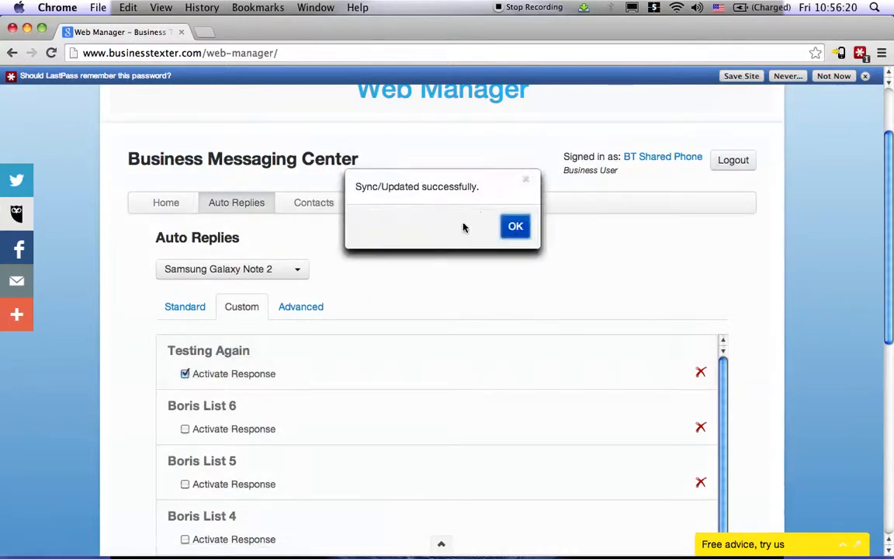
click(515, 226)
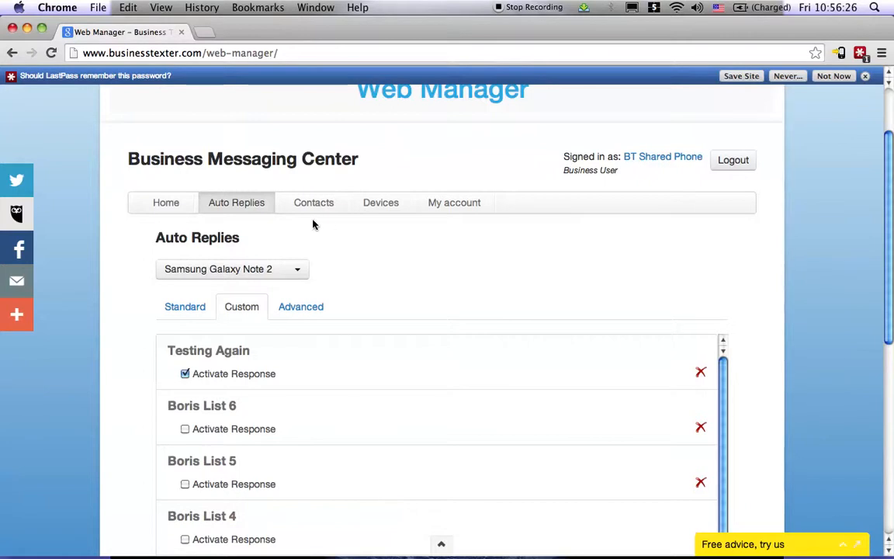
- Revisit the send form and examine the advanced auto replies Catch All, Responded Once and Responded Twice
click(166, 203)
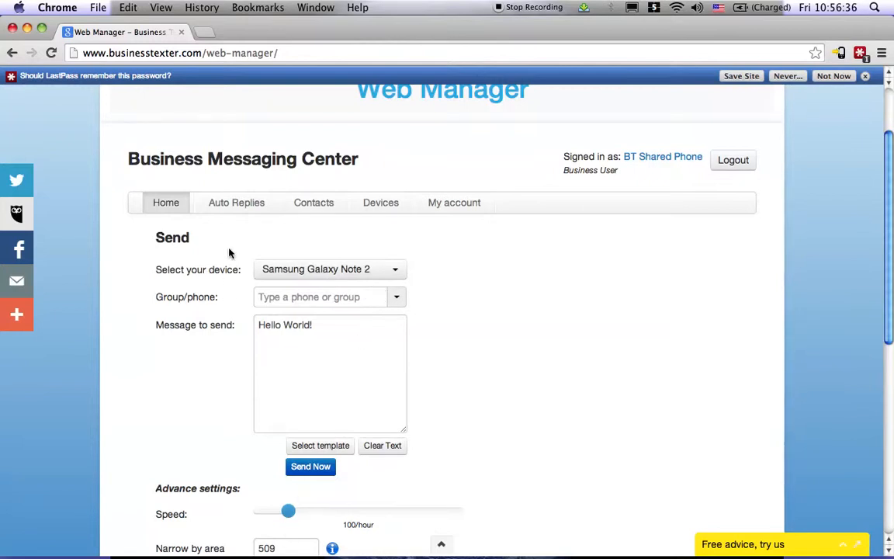
click(237, 206)
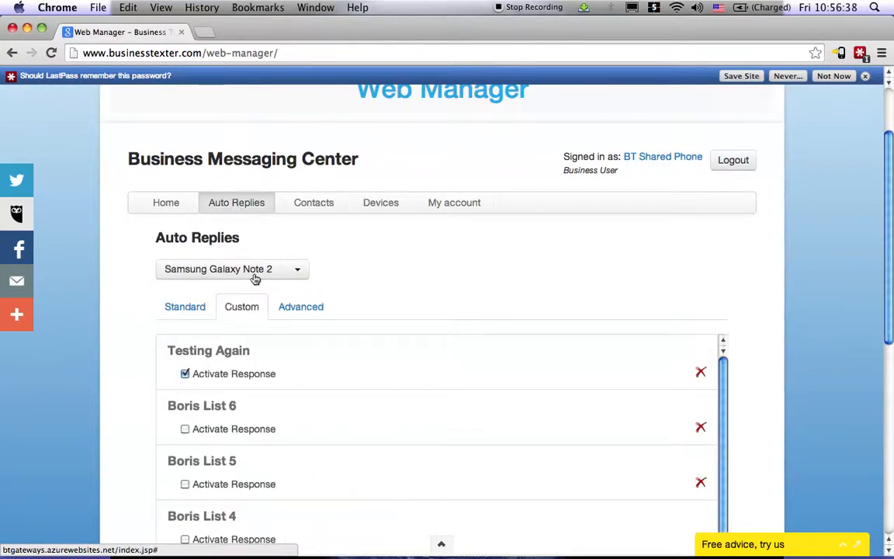
click(193, 307)
click(236, 310)
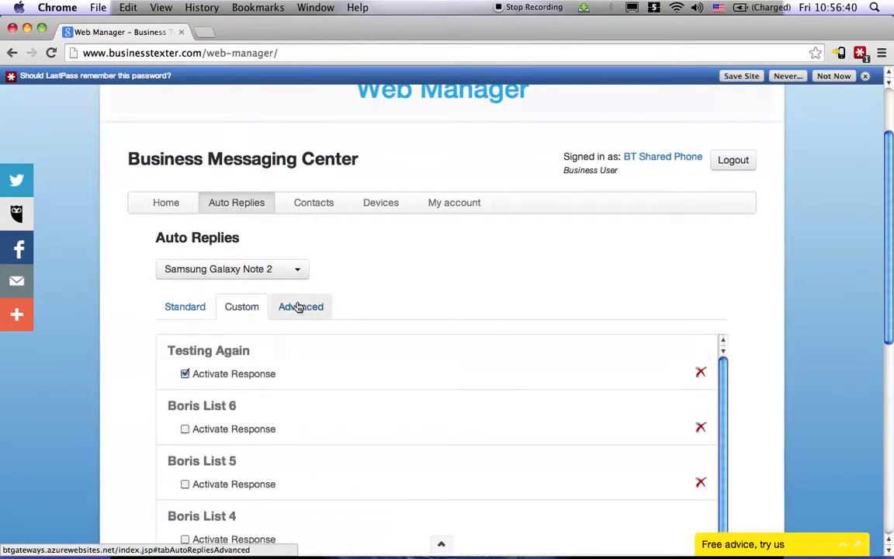
click(303, 308)
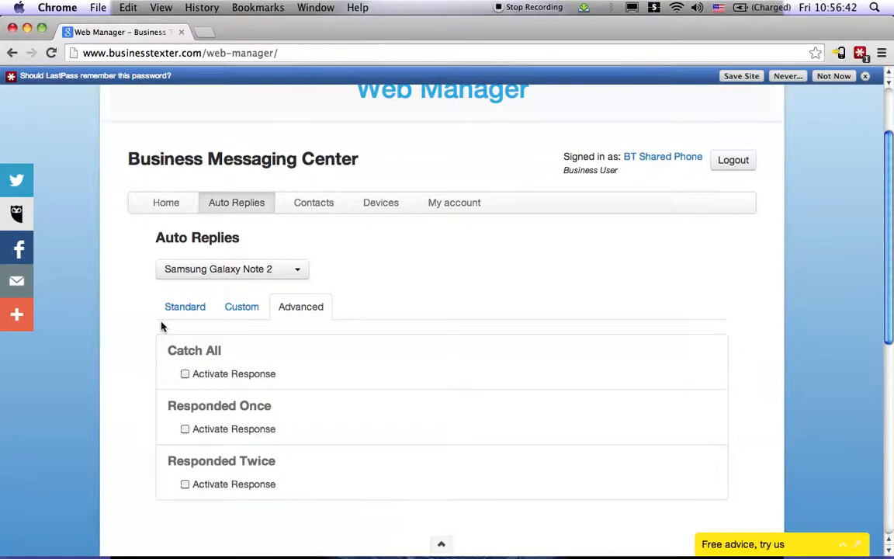
scroll(161, 324, down, 2)
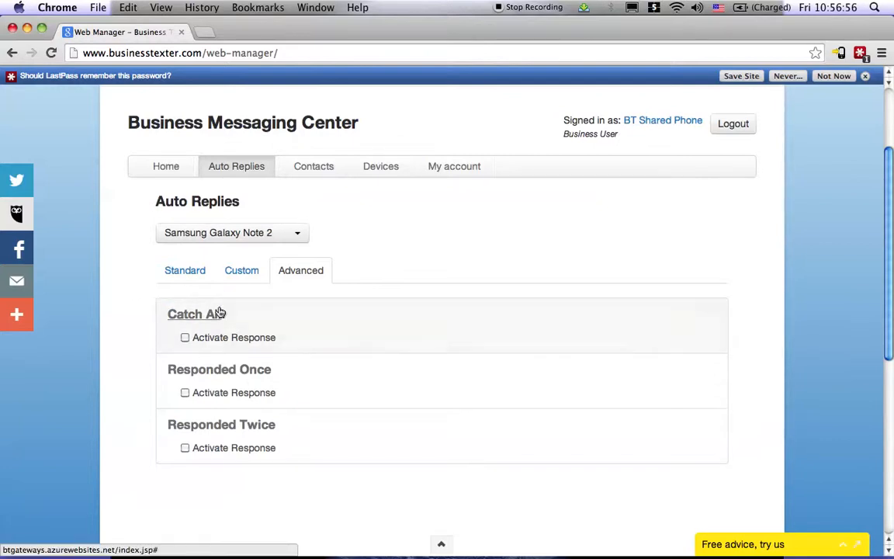
- Review the contact groups and the registered device's details, ending at the message send form
click(315, 173)
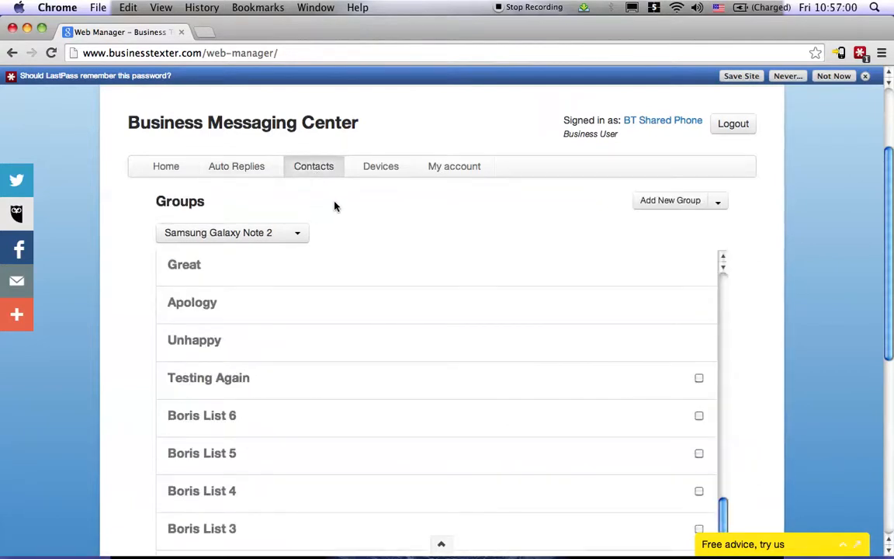
click(373, 175)
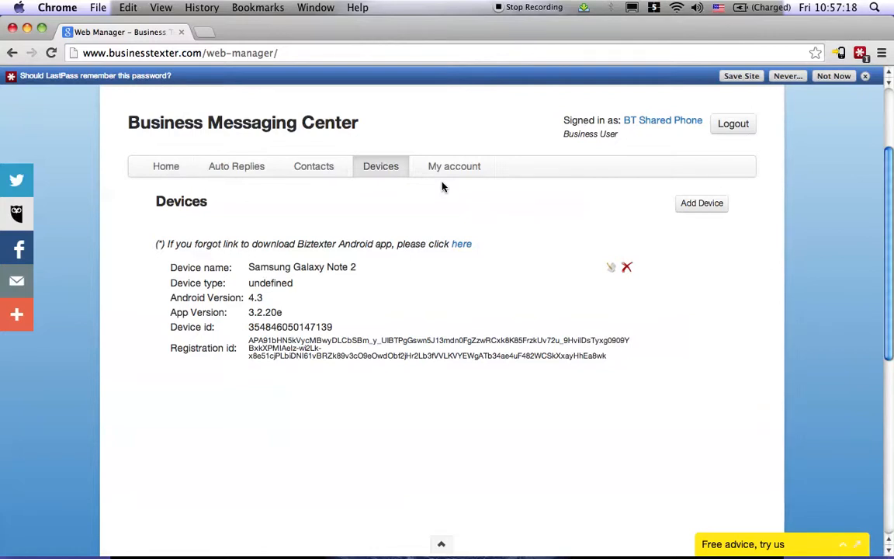
click(148, 157)
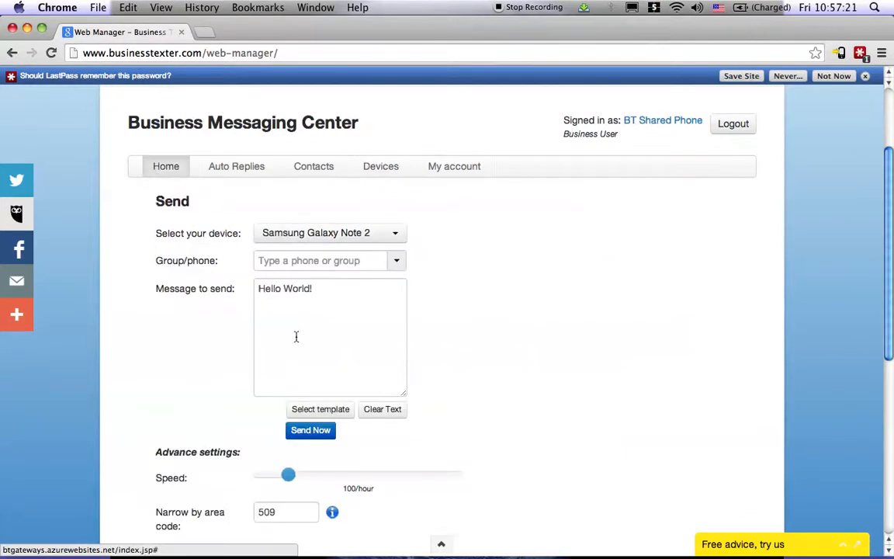
click(311, 431)
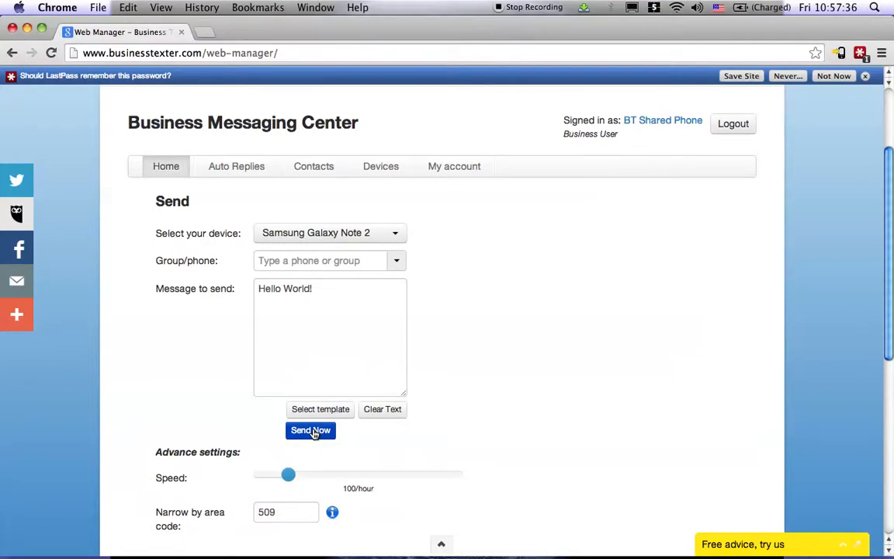
- Look through the account details, covering the profile, company and subscription fields
click(453, 166)
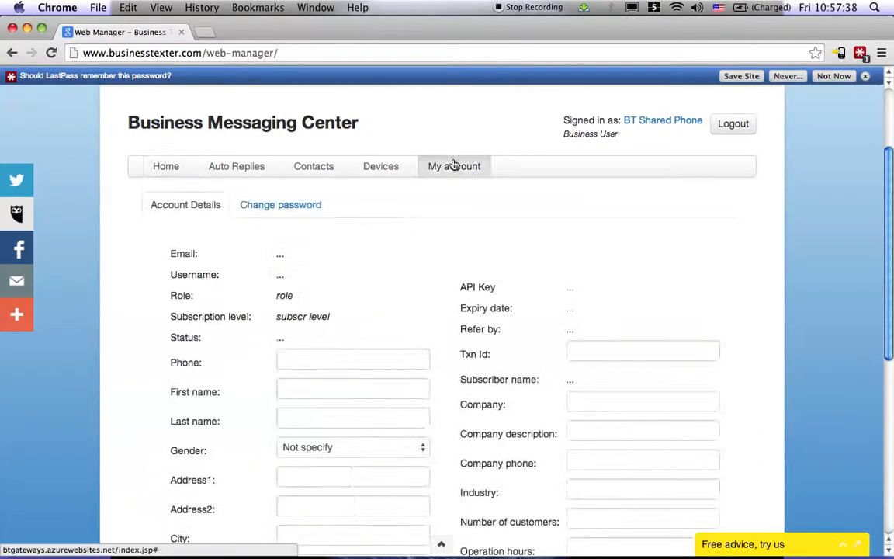
scroll(402, 277, down, 10)
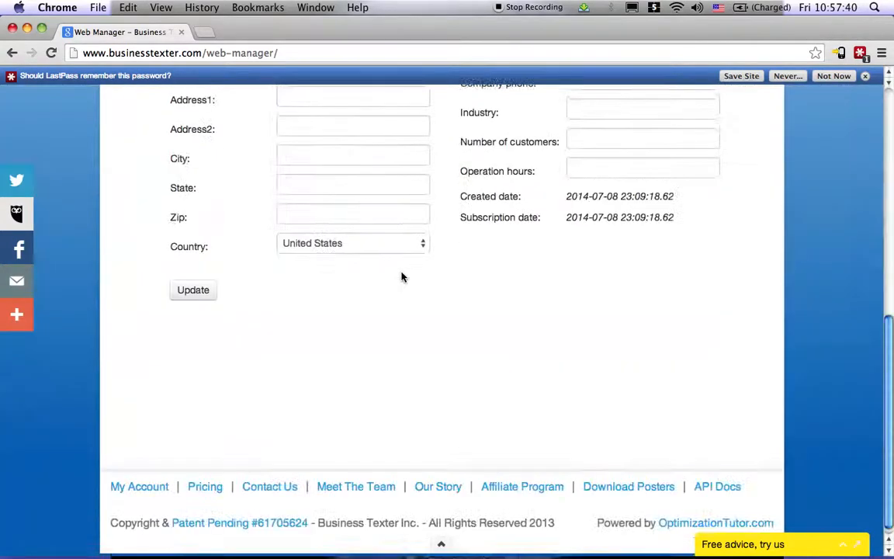
scroll(402, 277, up, 6)
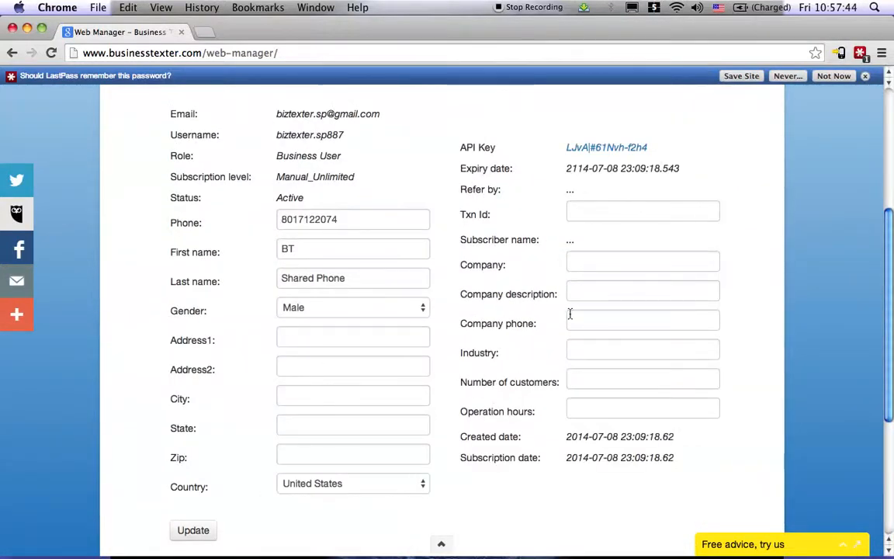
scroll(570, 313, up, 3)
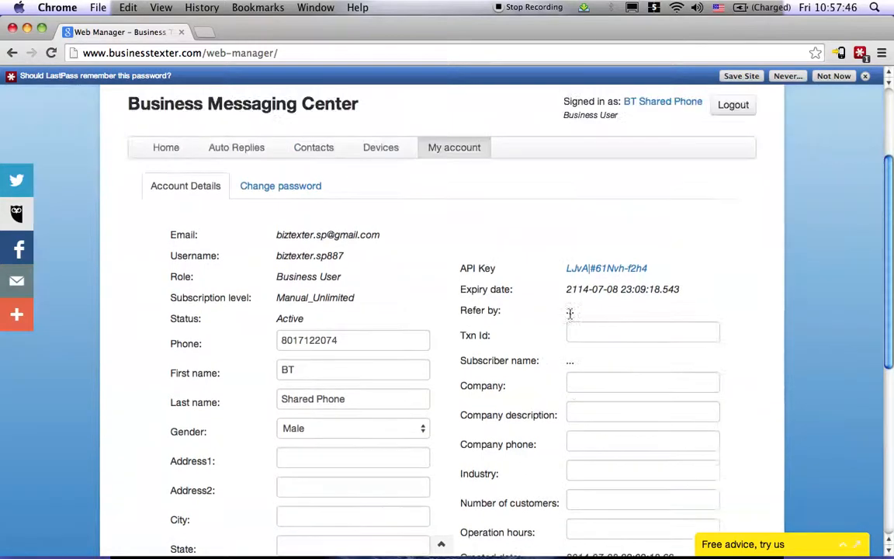
- Log out of the Business Messaging Center and confirm leaving the page
click(732, 105)
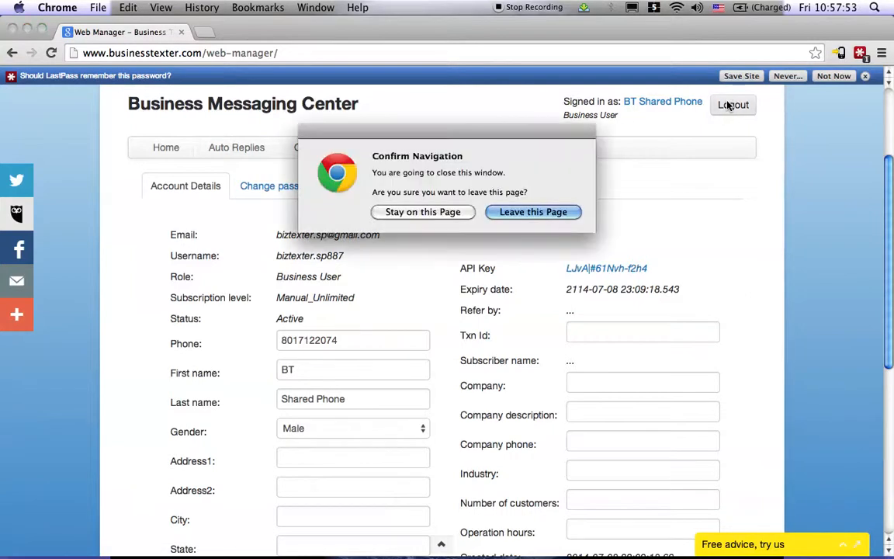
click(533, 211)
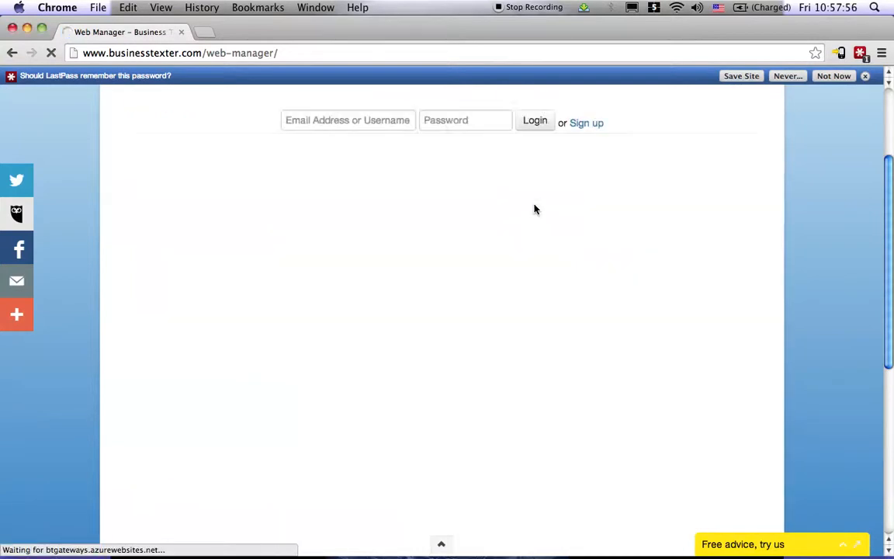